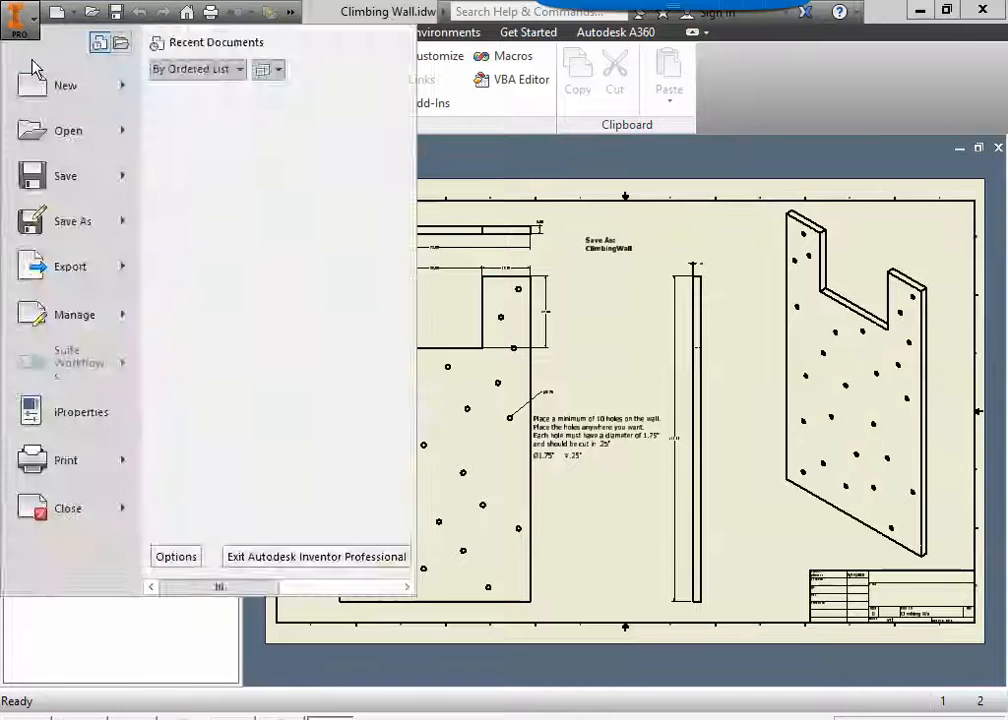
# - Create a new part from the Standard.ipt template and start a 2D sketch on the front XY plane
pyautogui.click(38, 88)
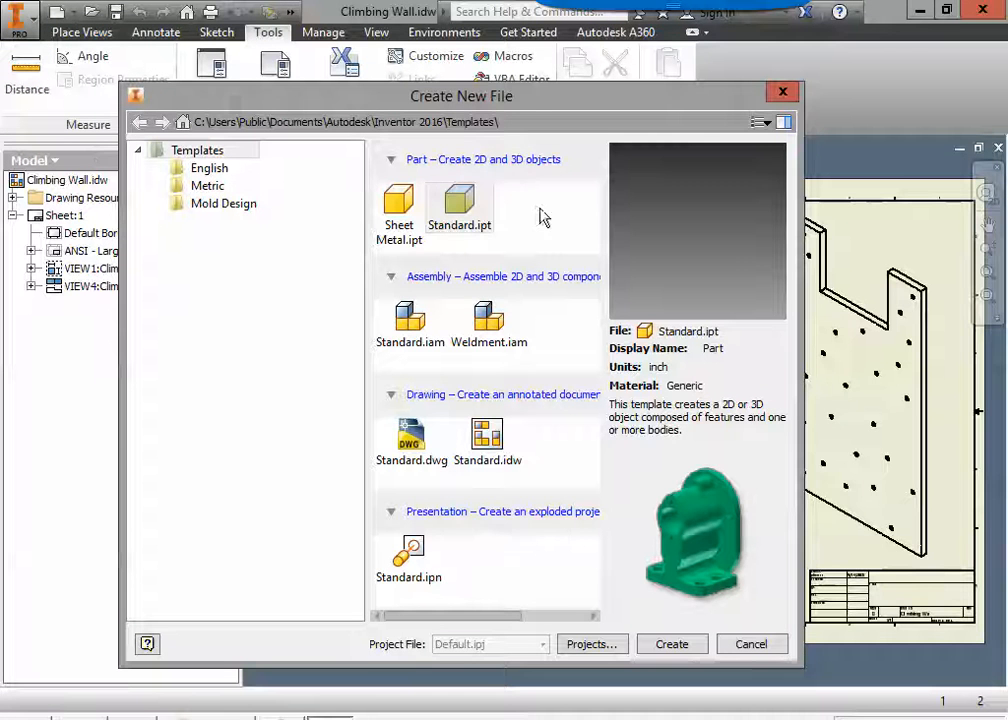
pyautogui.doubleClick(459, 205)
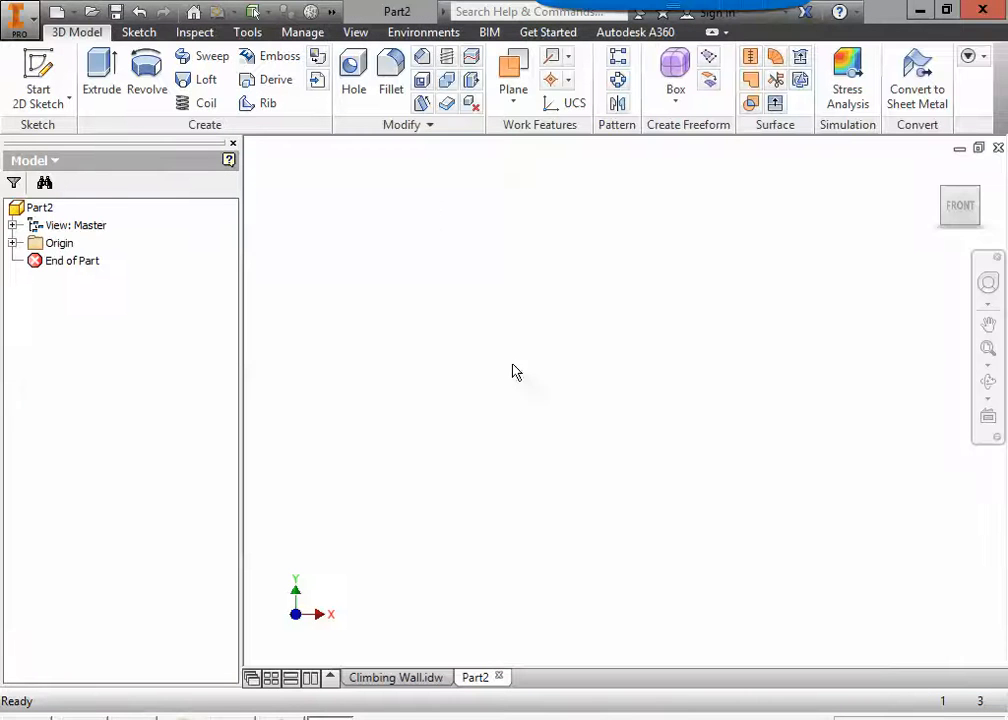
pyautogui.click(405, 679)
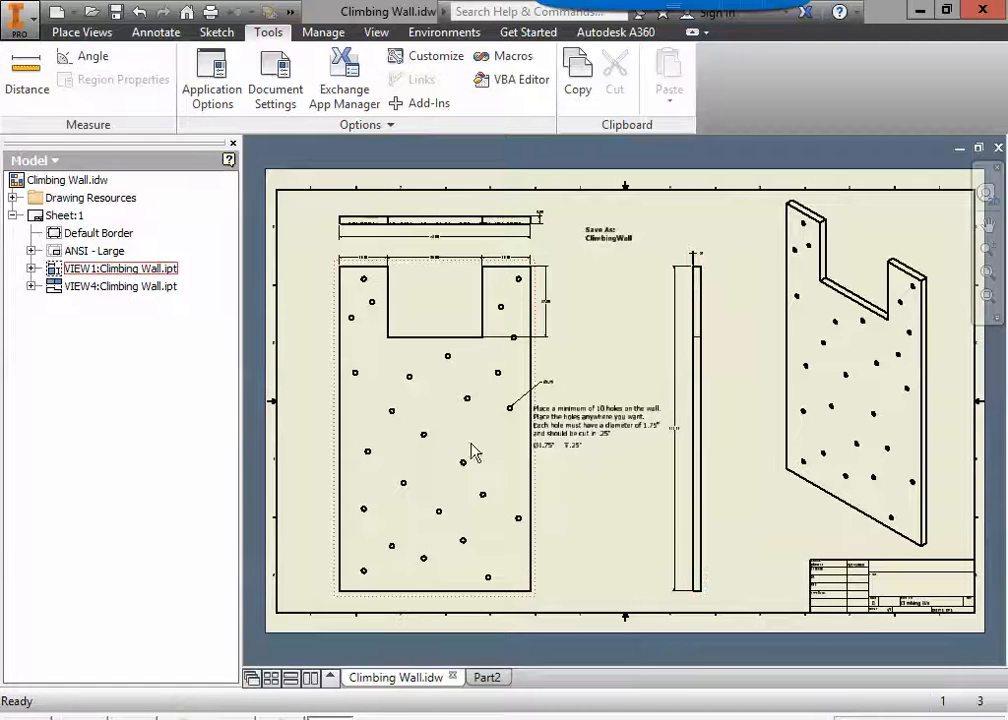
pyautogui.click(487, 677)
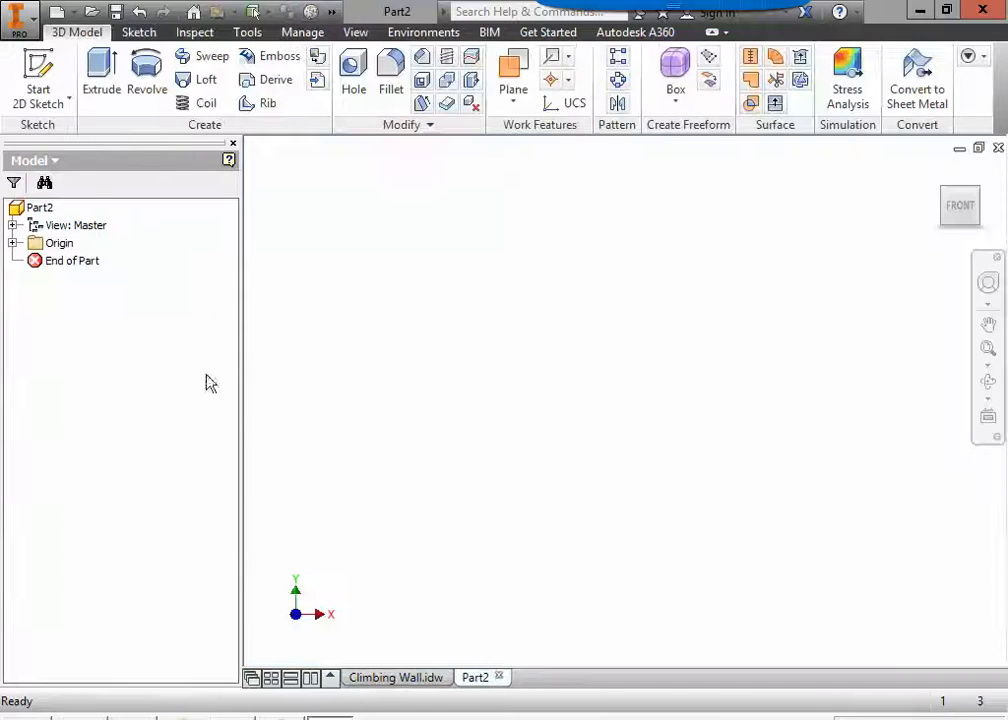
pyautogui.click(45, 66)
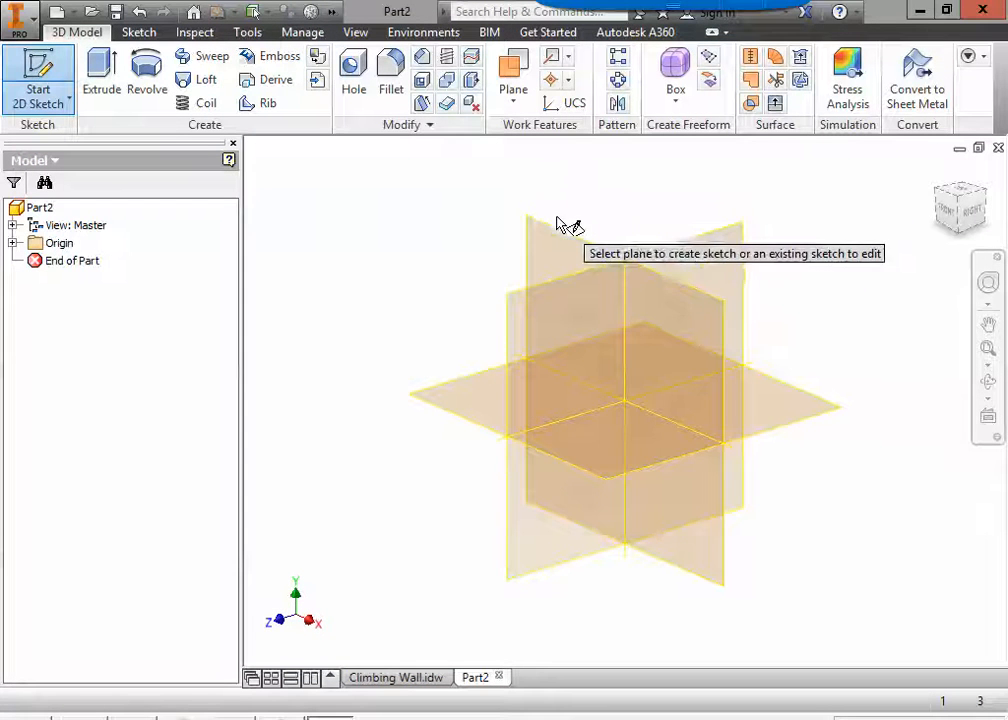
pyautogui.click(557, 249)
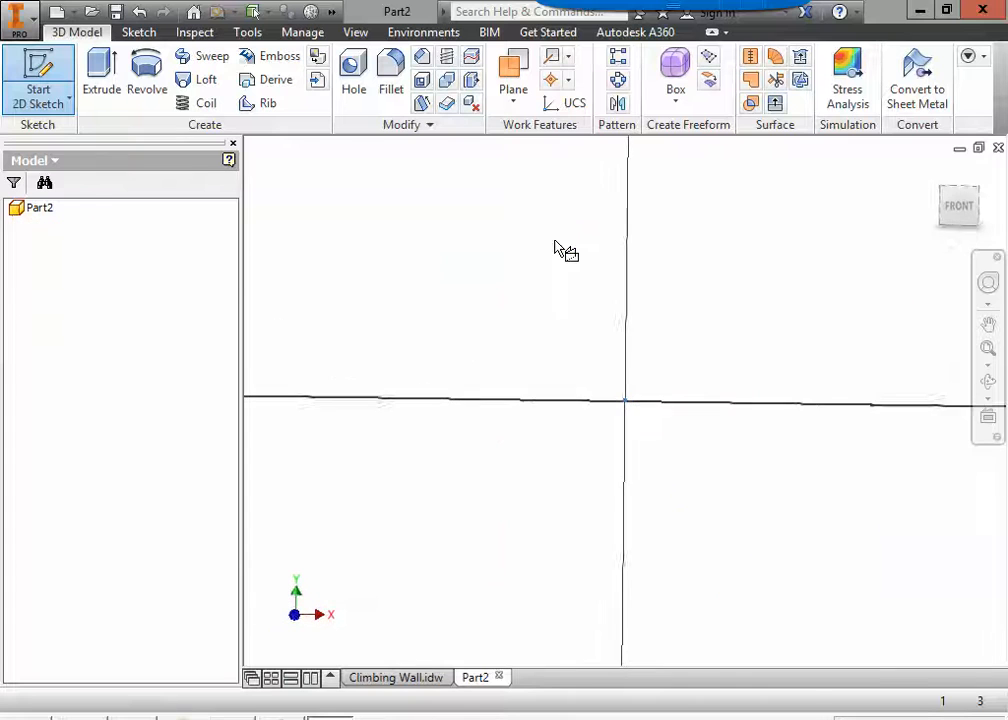
# - Examine the Climbing Wall drawing for the wall's overall width and height, notch dimensions and hole notes
pyautogui.click(418, 680)
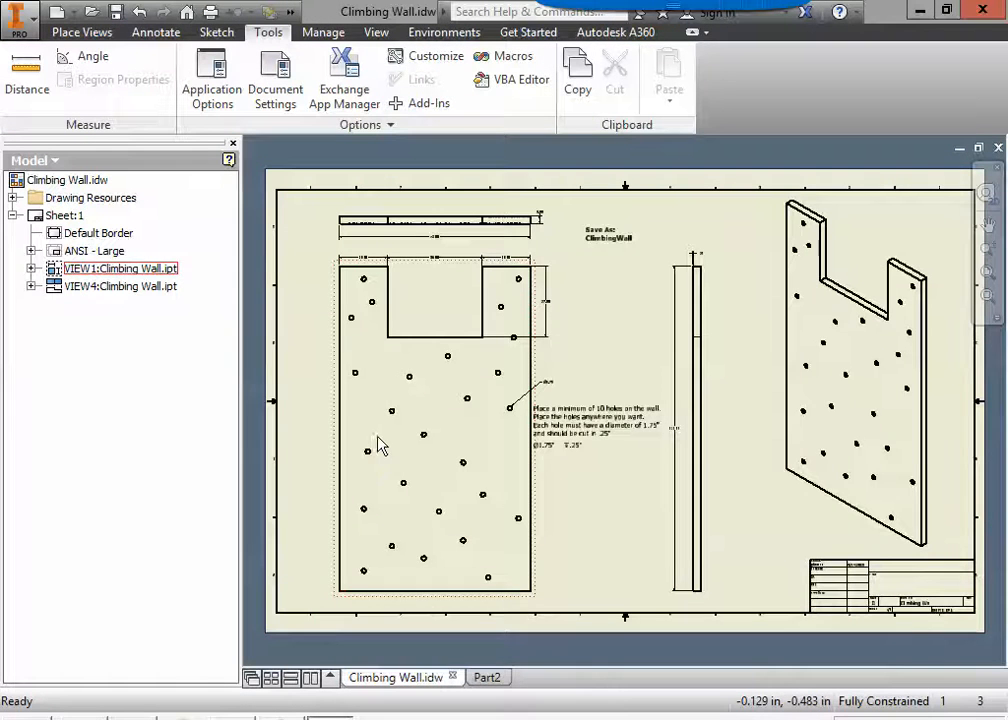
pyautogui.scroll(-1, 440, 230)
pyautogui.scroll(5, 443, 232)
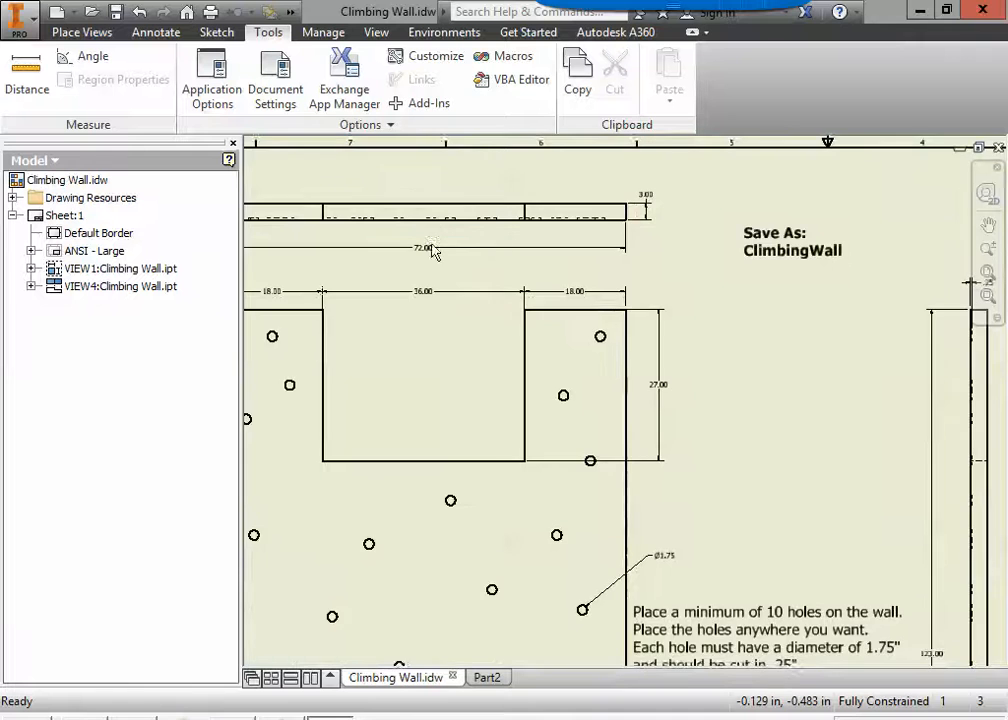
pyautogui.moveTo(419, 325); pyautogui.dragTo(592, 405, button='middle')
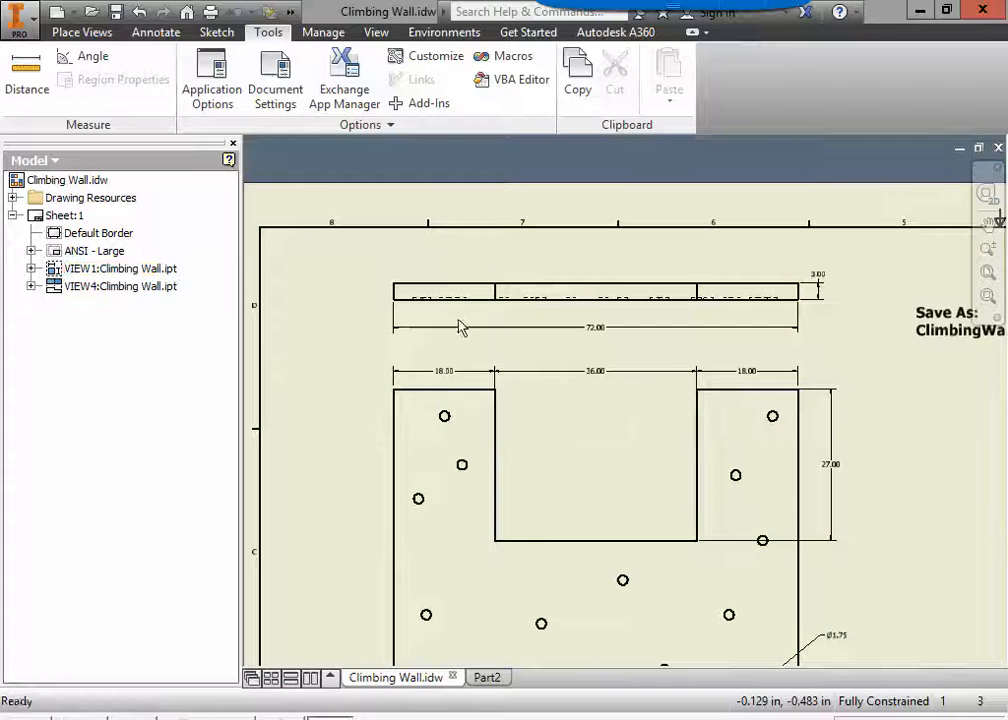
pyautogui.click(397, 327)
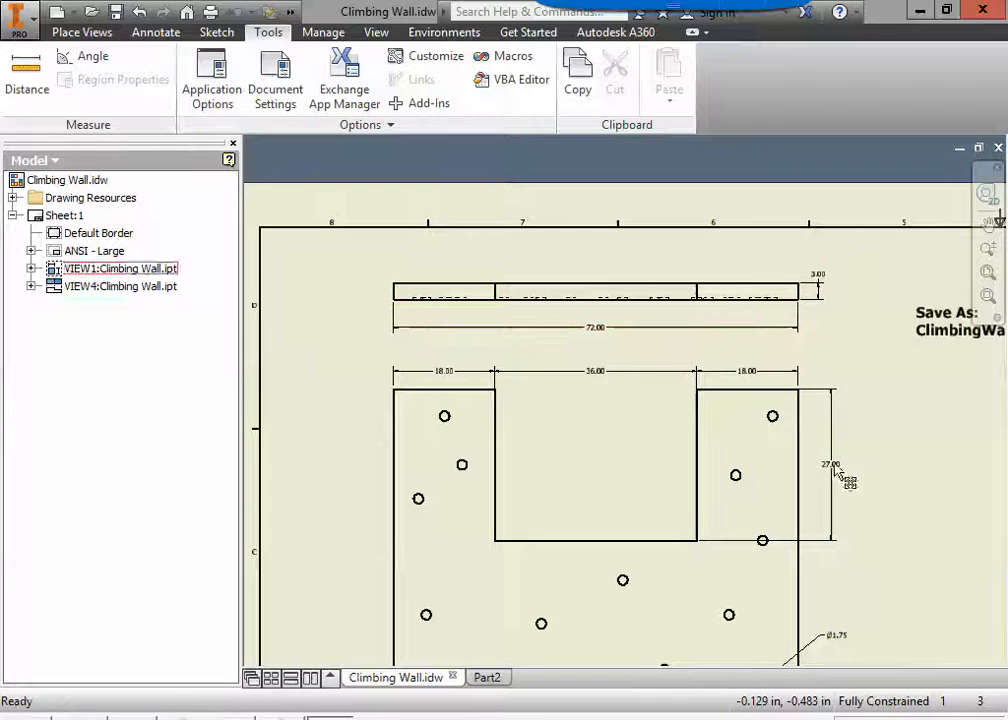
pyautogui.moveTo(918, 542)
pyautogui.mouseDown(button='middle')
pyautogui.moveTo(610, 308)
pyautogui.moveTo(604, 291)
pyautogui.mouseUp(button='middle')
pyautogui.scroll(-3, 788, 518)
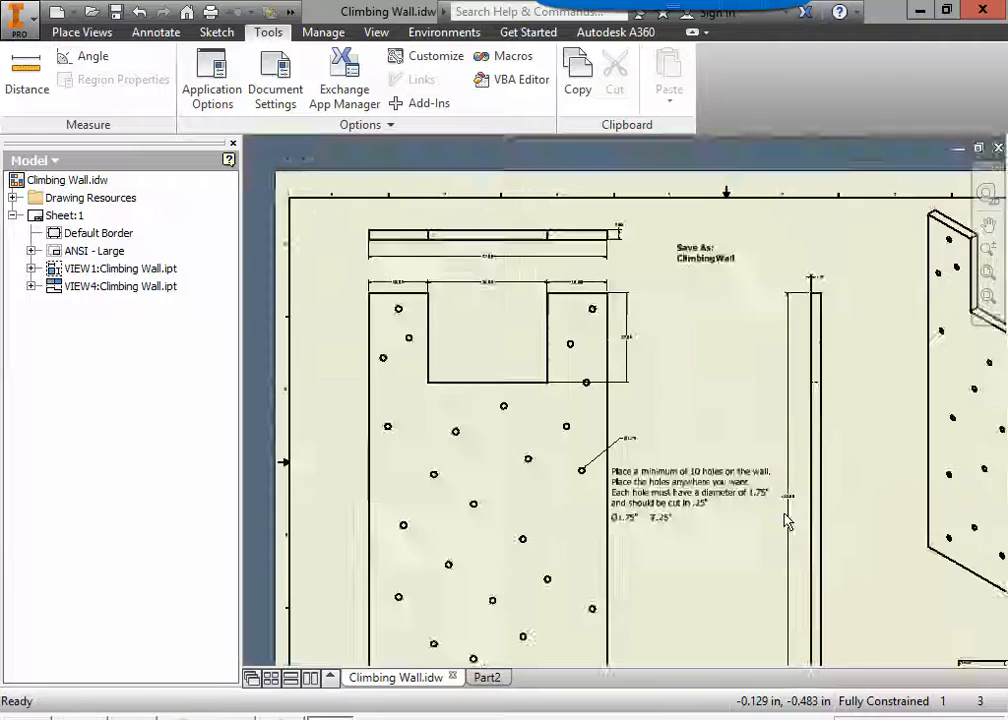
pyautogui.moveTo(787, 516)
pyautogui.mouseDown(button='middle')
pyautogui.moveTo(684, 323)
pyautogui.moveTo(695, 389)
pyautogui.moveTo(781, 367)
pyautogui.mouseUp(button='middle')
pyautogui.scroll(6, 727, 356)
pyautogui.scroll(-4, 727, 356)
pyautogui.scroll(-2, 727, 356)
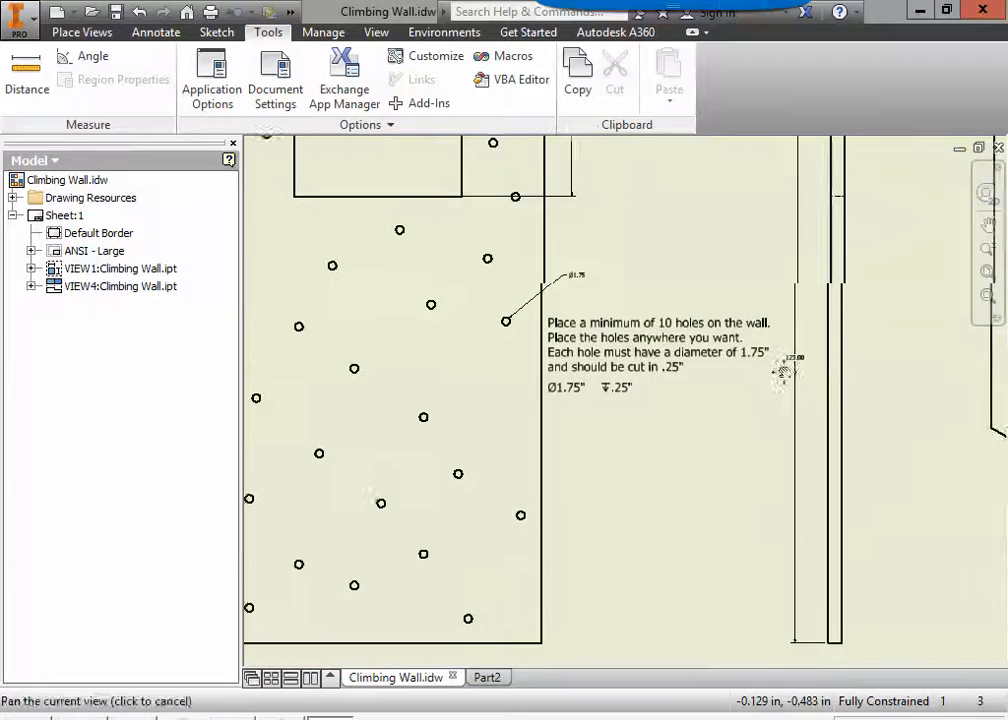
pyautogui.scroll(-2, 785, 372)
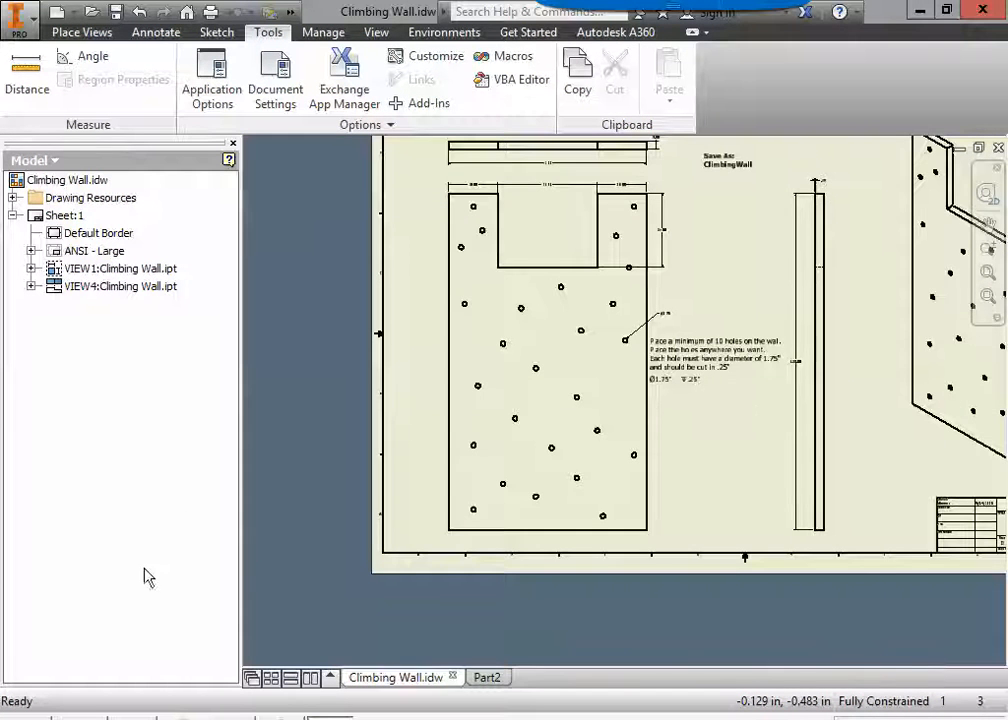
# - In the Part2 sketch, draw a 72 in horizontal line from the origin along the positive X axis
pyautogui.click(487, 677)
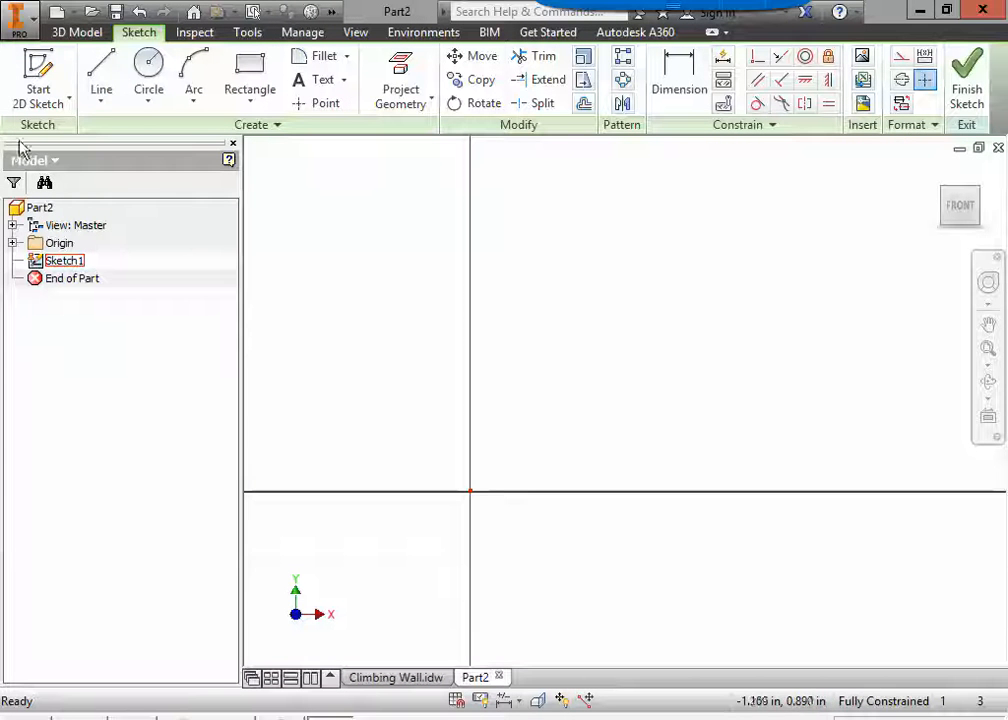
pyautogui.click(101, 80)
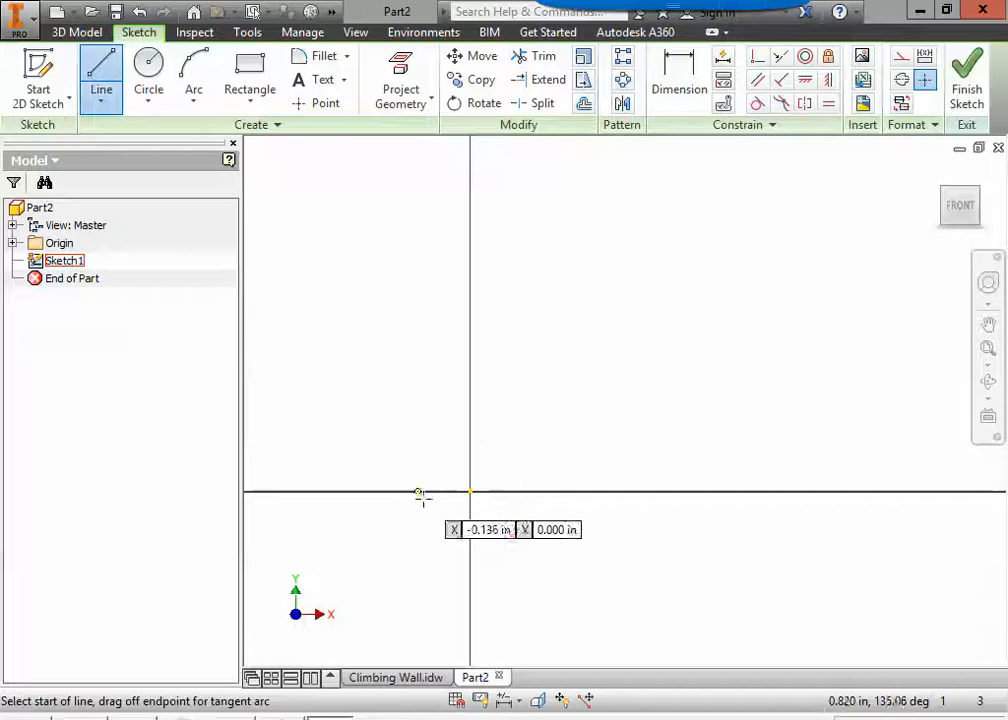
pyautogui.click(470, 491)
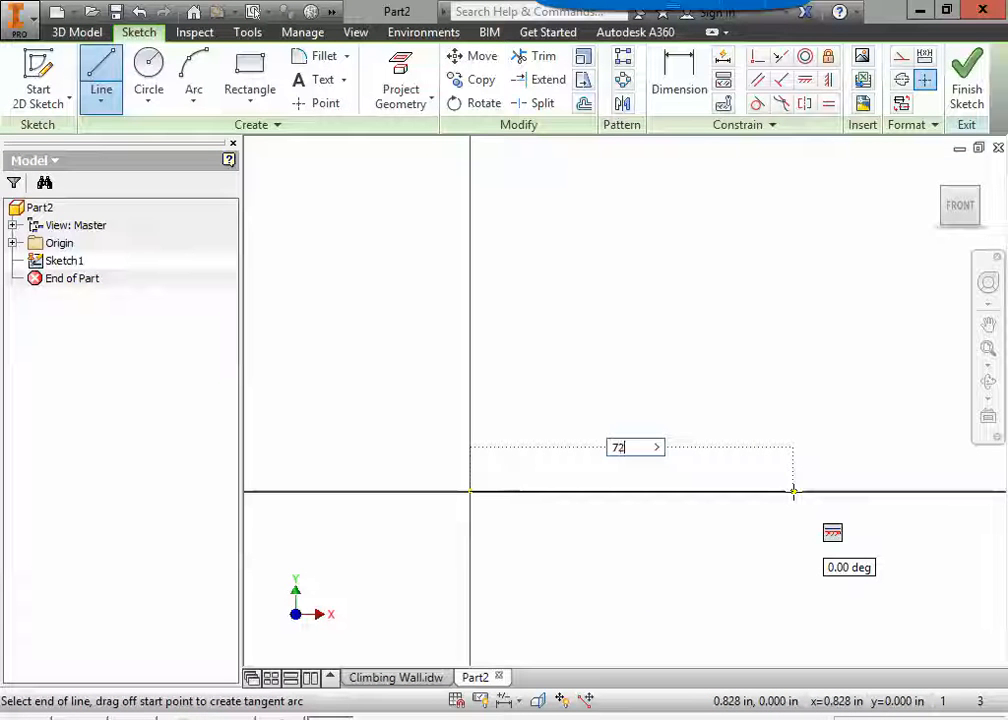
pyautogui.write('72')
pyautogui.press('Return')
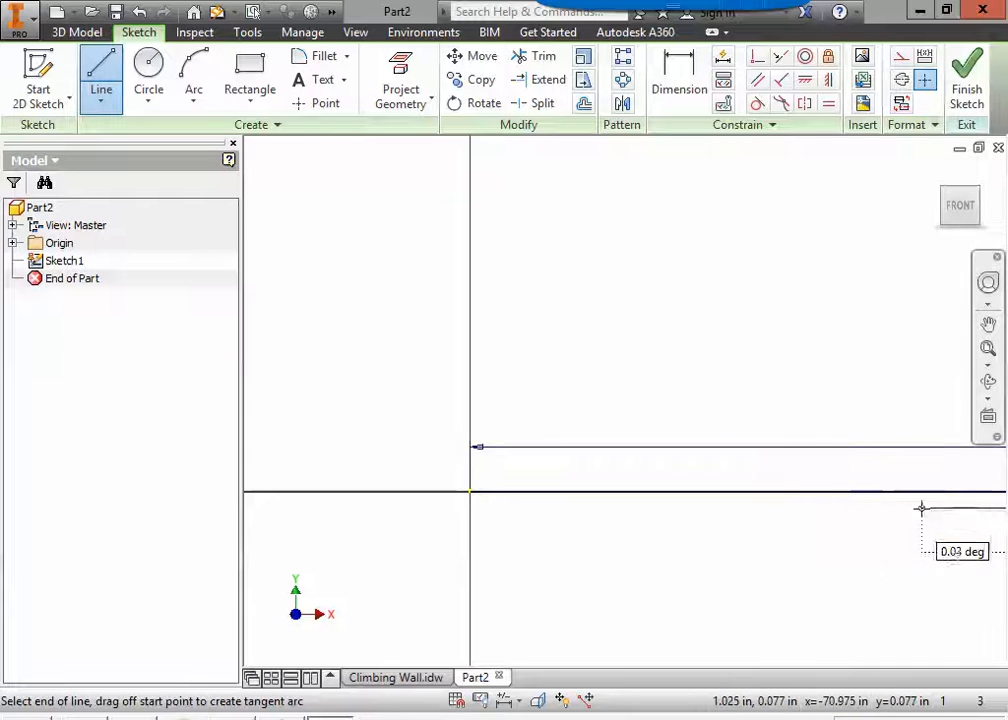
# - Draw a 123 in vertical line upward from the far end of the 72 in base line
pyautogui.click(988, 349)
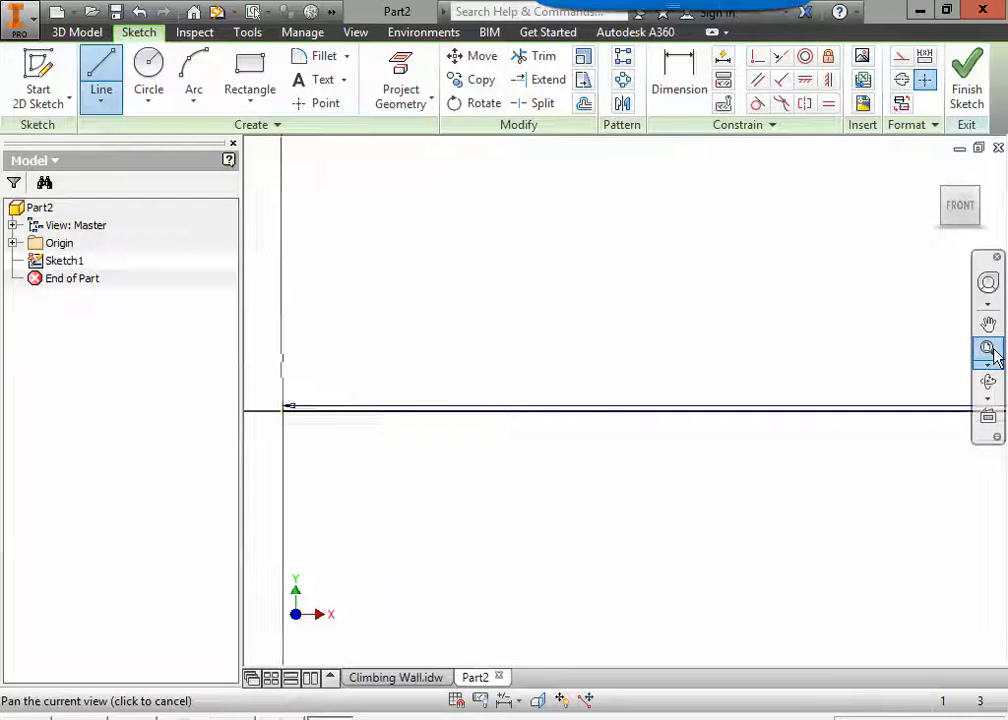
pyautogui.scroll(3, 814, 426)
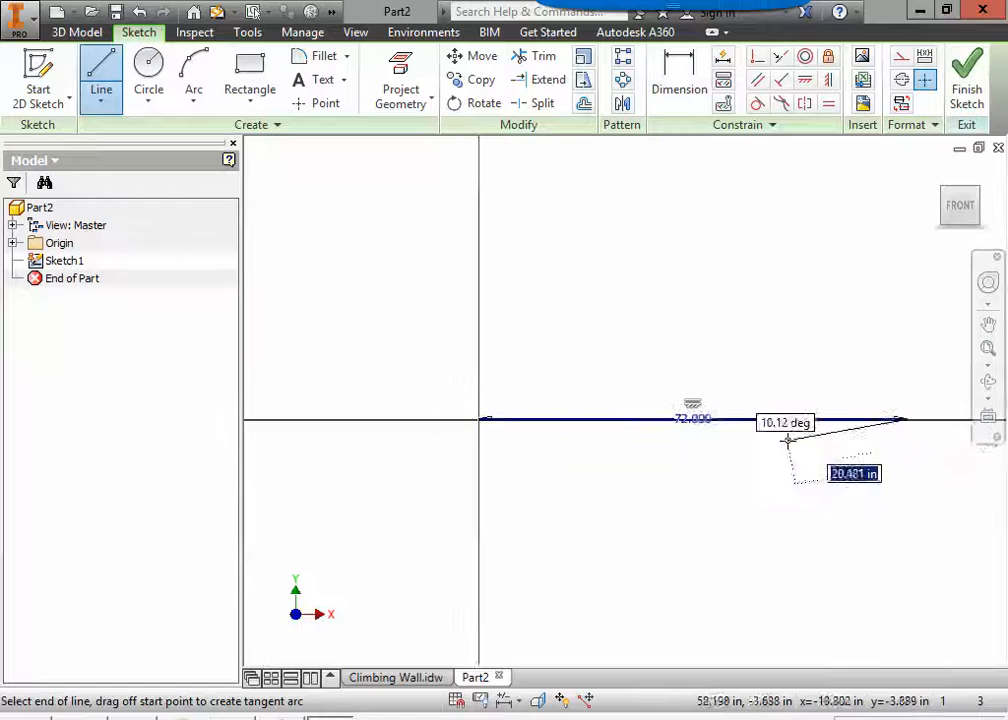
pyautogui.moveTo(785, 441); pyautogui.dragTo(670, 487, button='middle')
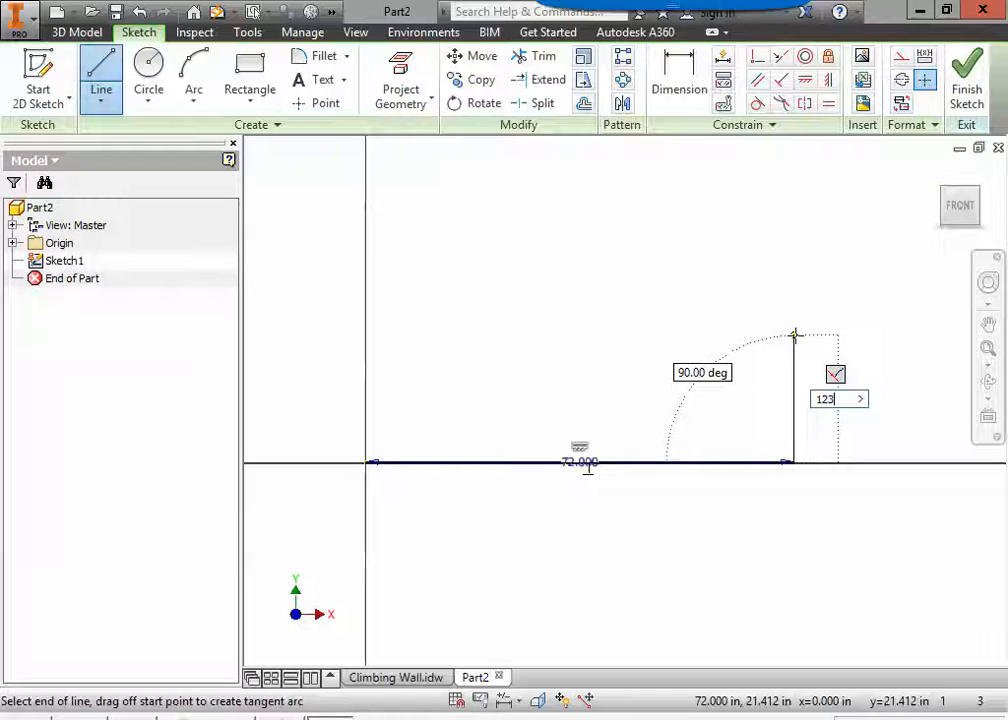
pyautogui.press('Return')
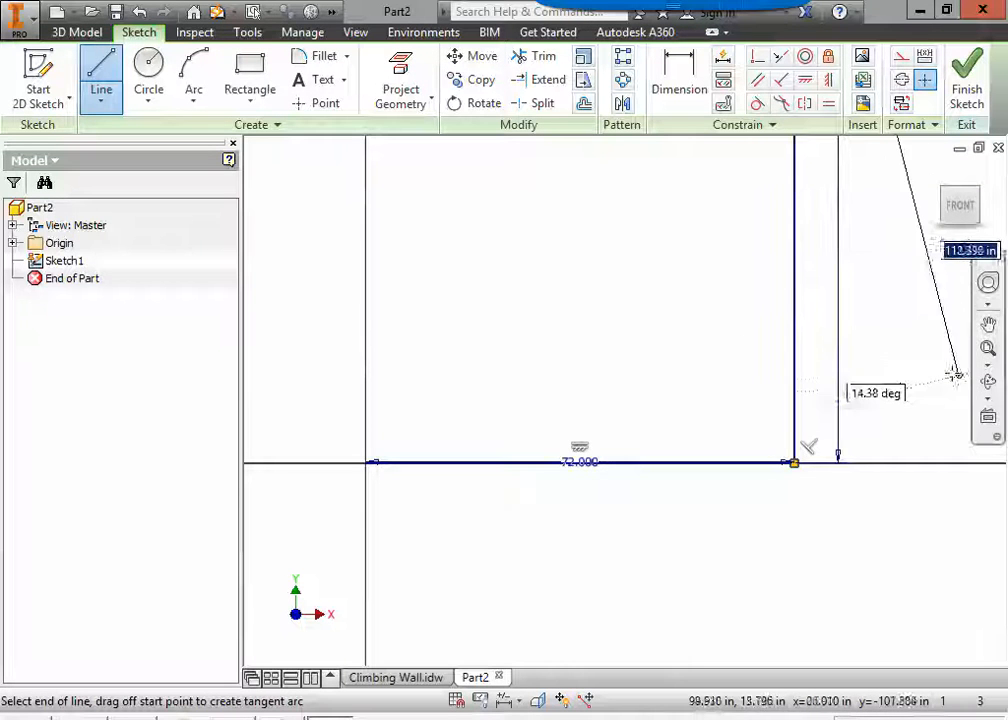
pyautogui.click(994, 350)
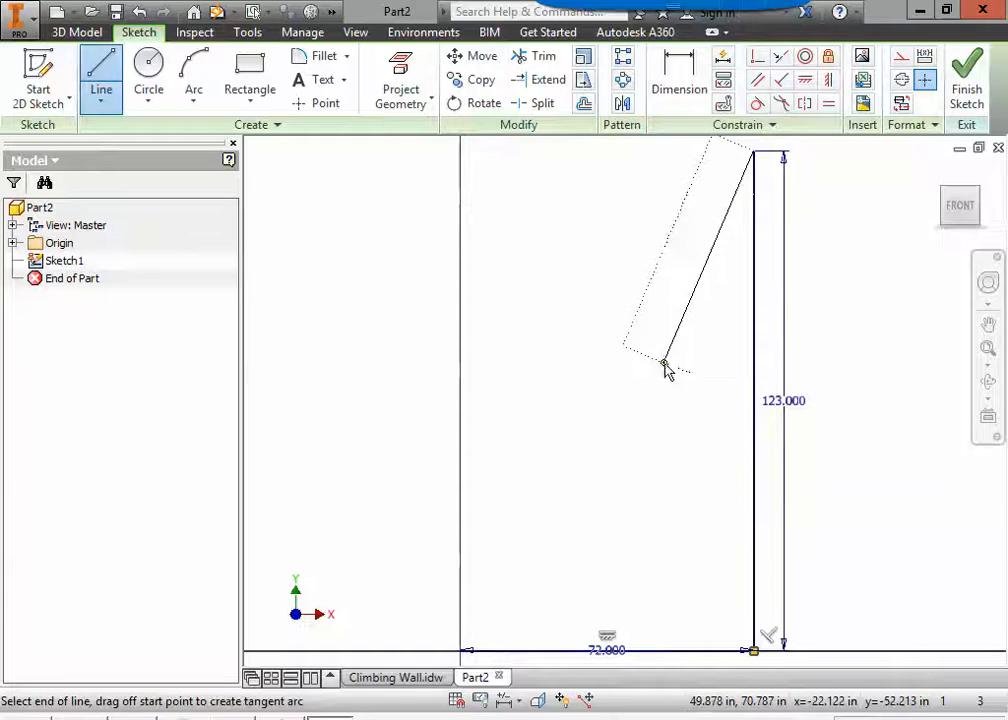
pyautogui.press('Escape')
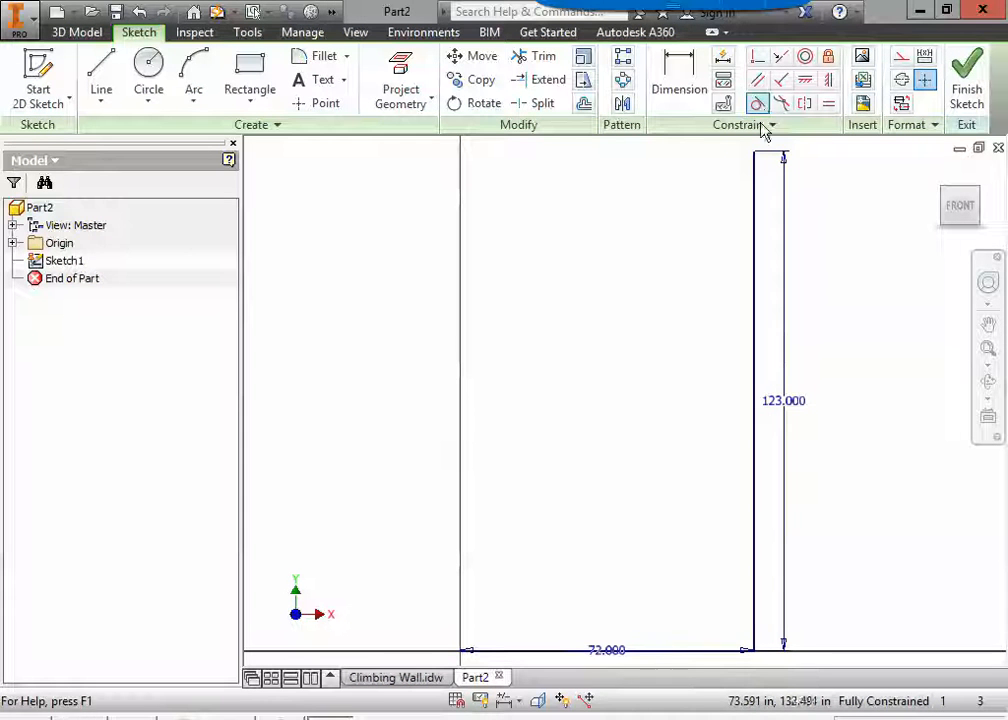
# - Following the drawing's notch dimensions, draw an 18 in line inward from the vertical edge's upper end and a 27 in line straight down from it
pyautogui.click(390, 677)
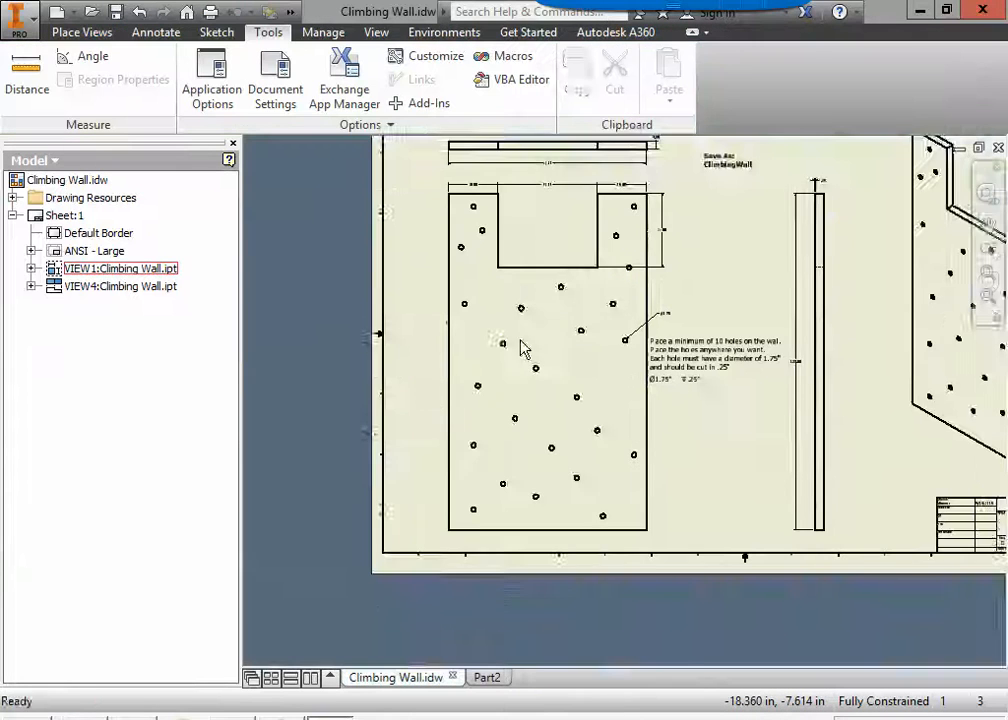
pyautogui.scroll(-3, 600, 350)
pyautogui.scroll(4, 601, 345)
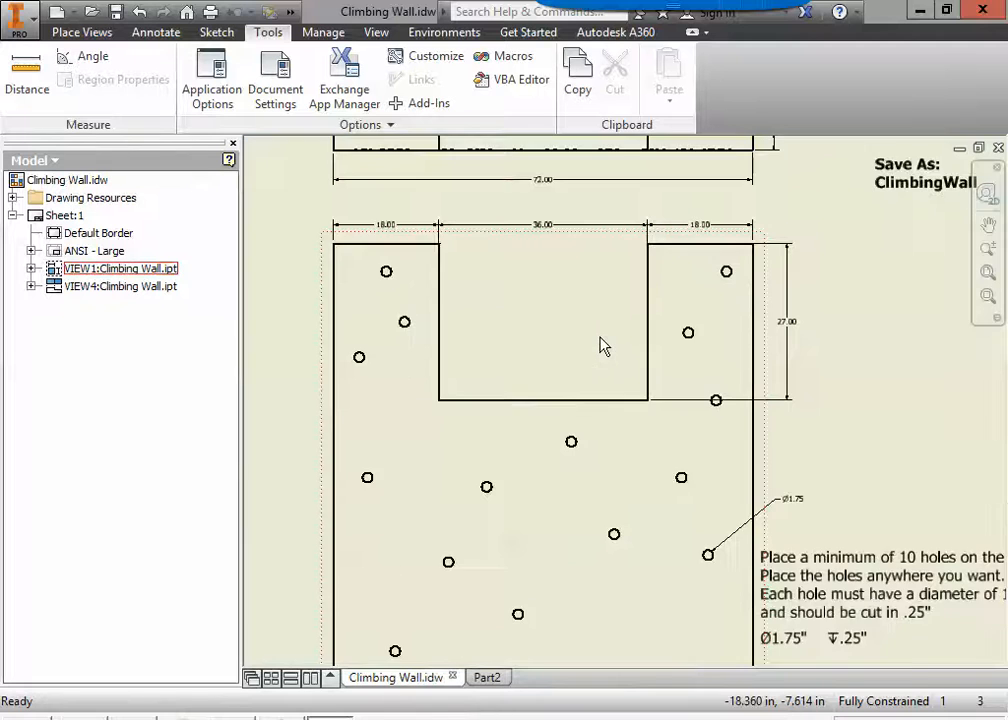
pyautogui.moveTo(601, 345); pyautogui.dragTo(645, 368, button='middle')
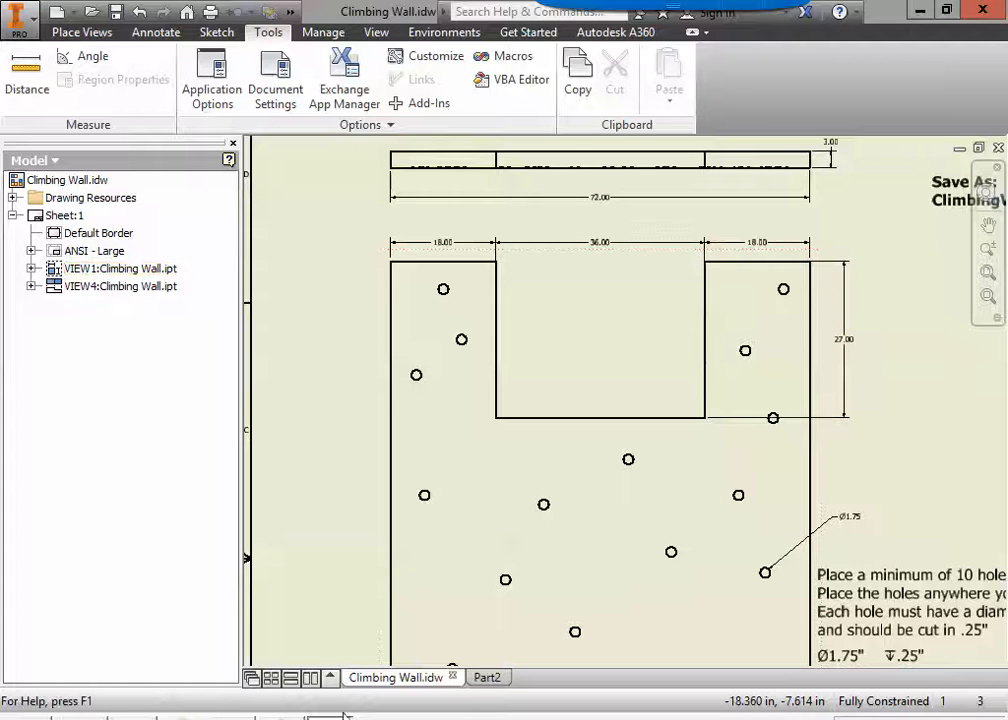
pyautogui.click(486, 679)
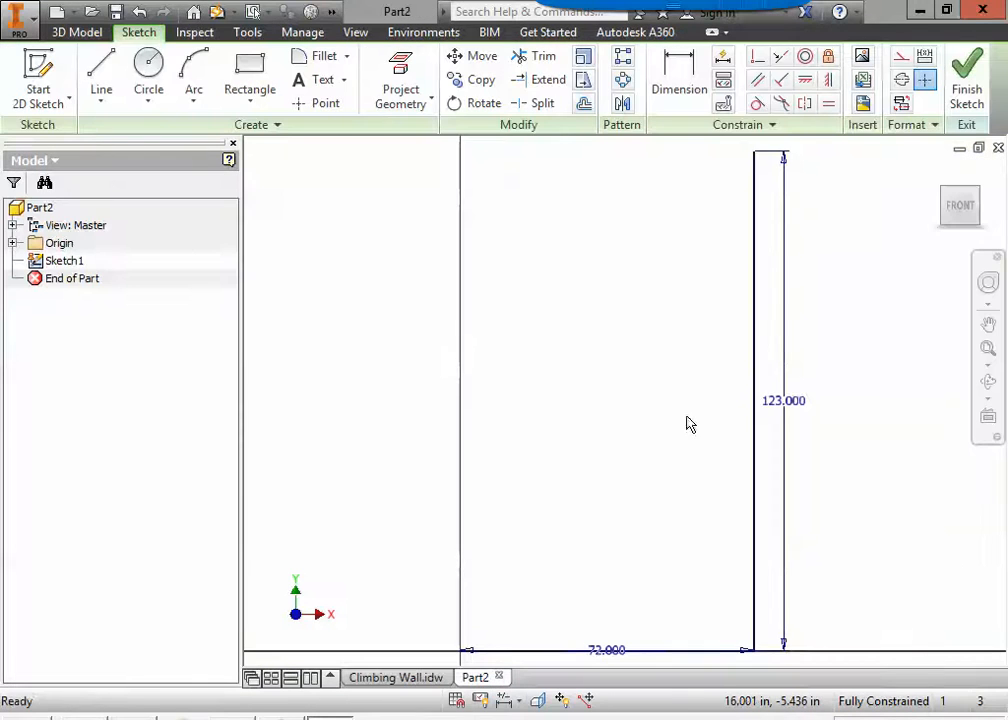
pyautogui.moveTo(676, 393); pyautogui.dragTo(670, 436, button='middle')
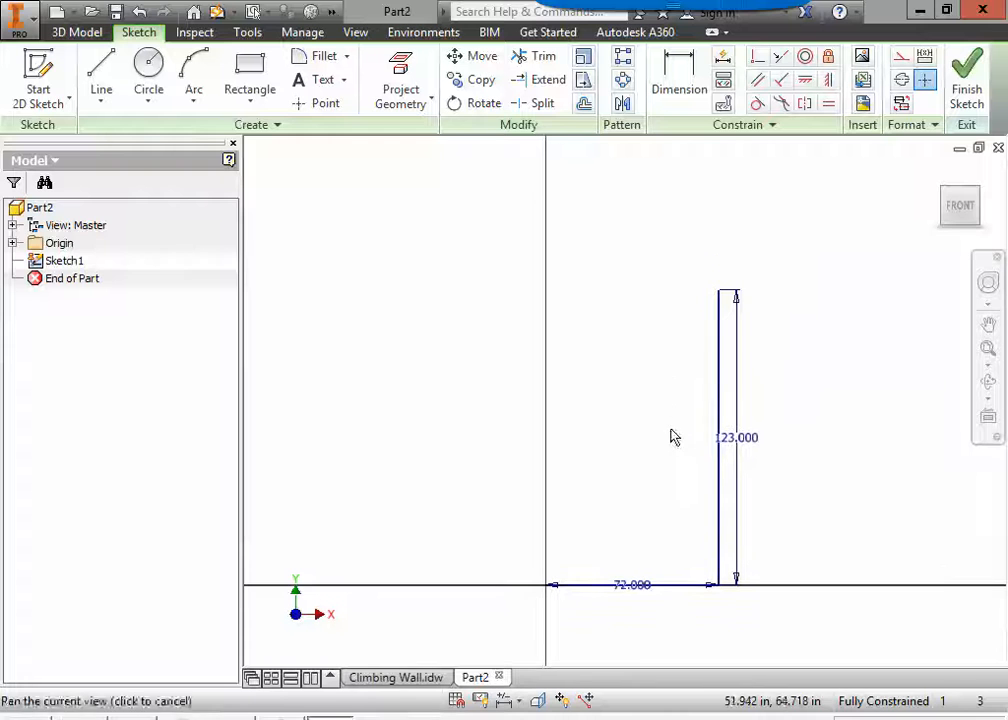
pyautogui.click(101, 76)
pyautogui.scroll(-2, 670, 252)
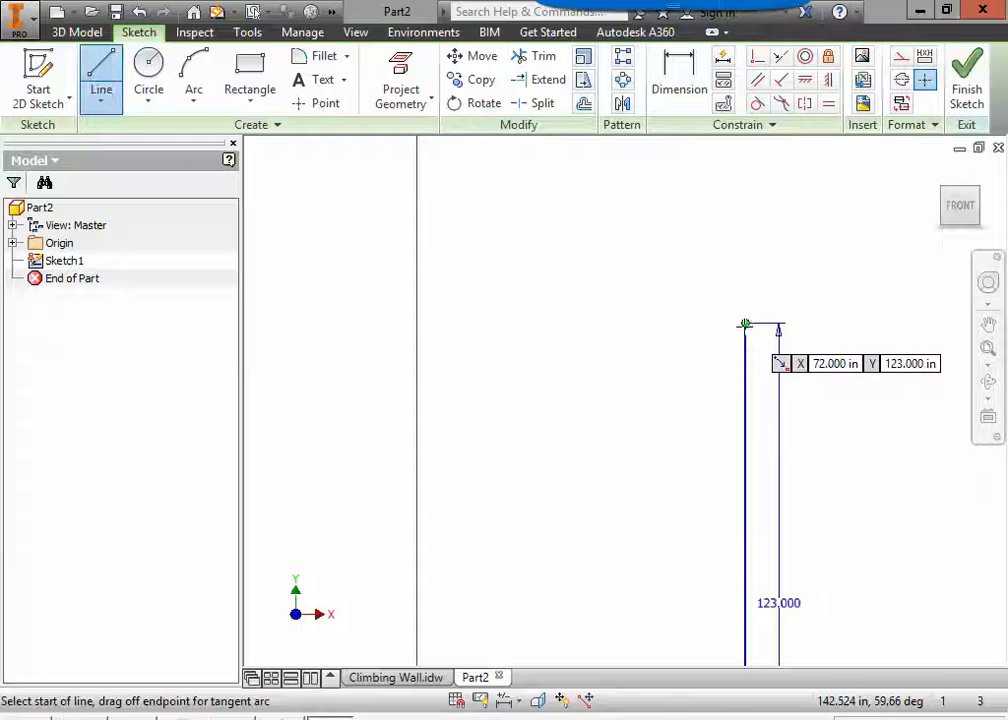
pyautogui.click(745, 324)
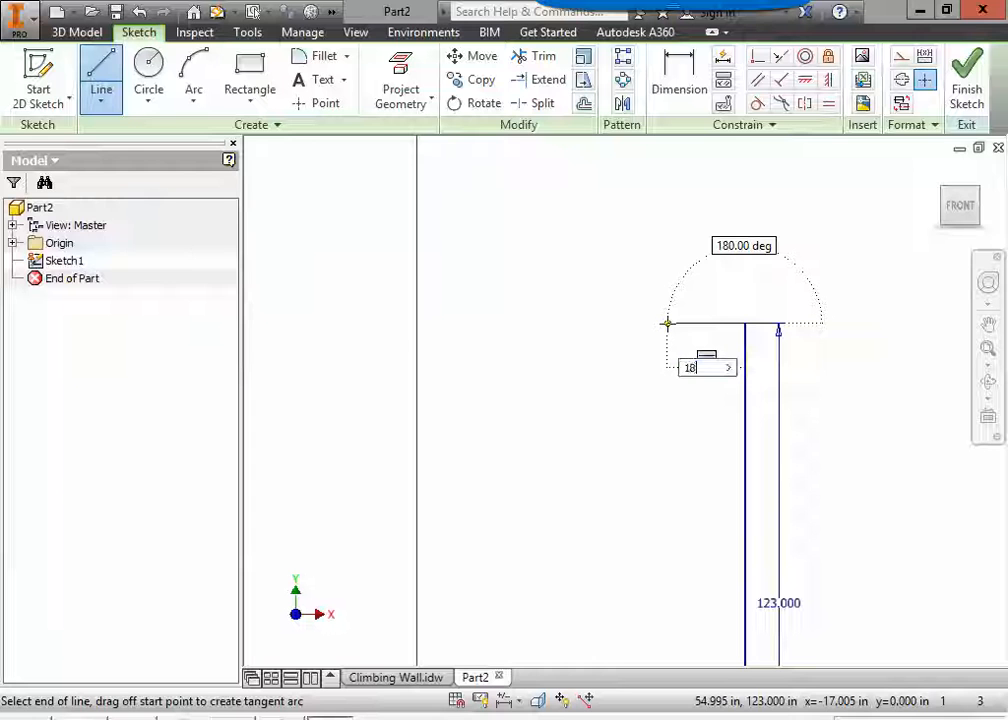
pyautogui.press('Return')
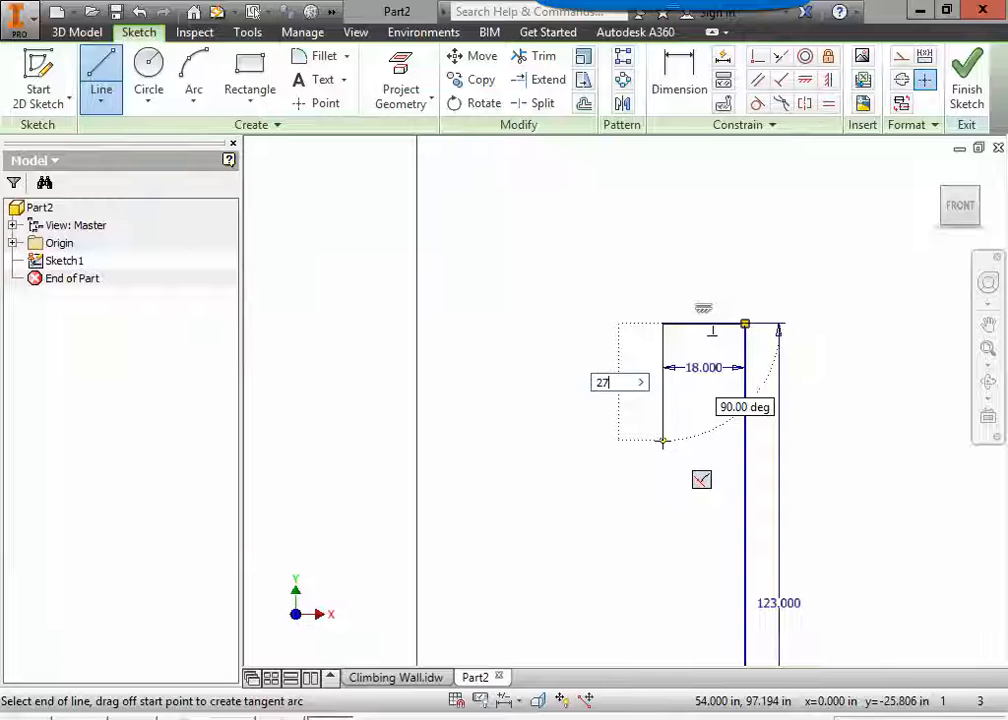
pyautogui.press('Return')
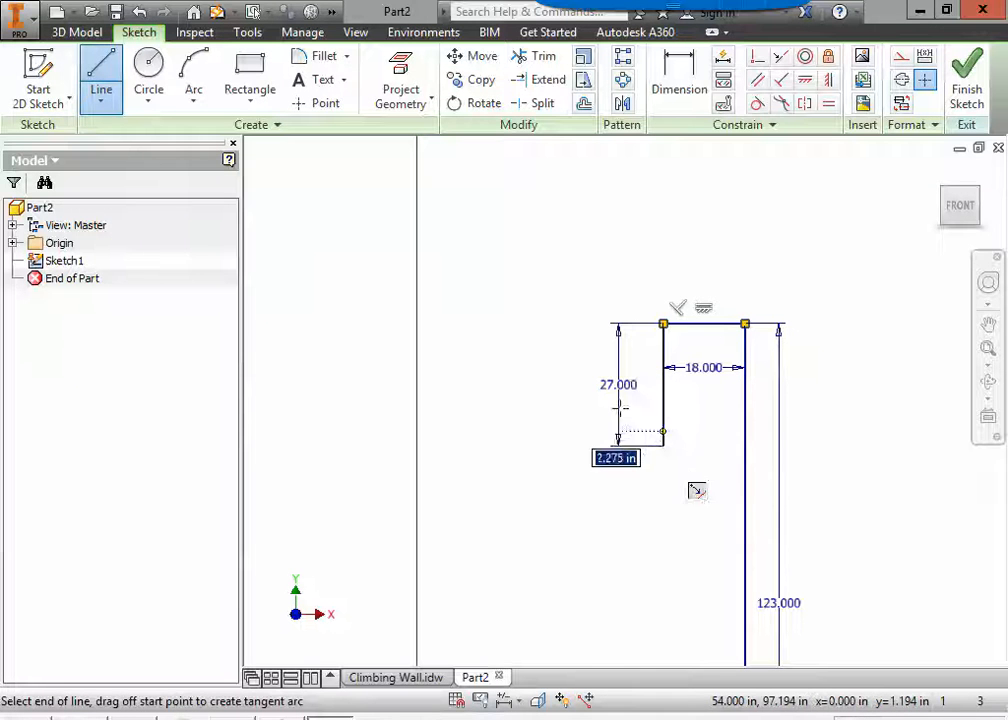
pyautogui.press('Escape')
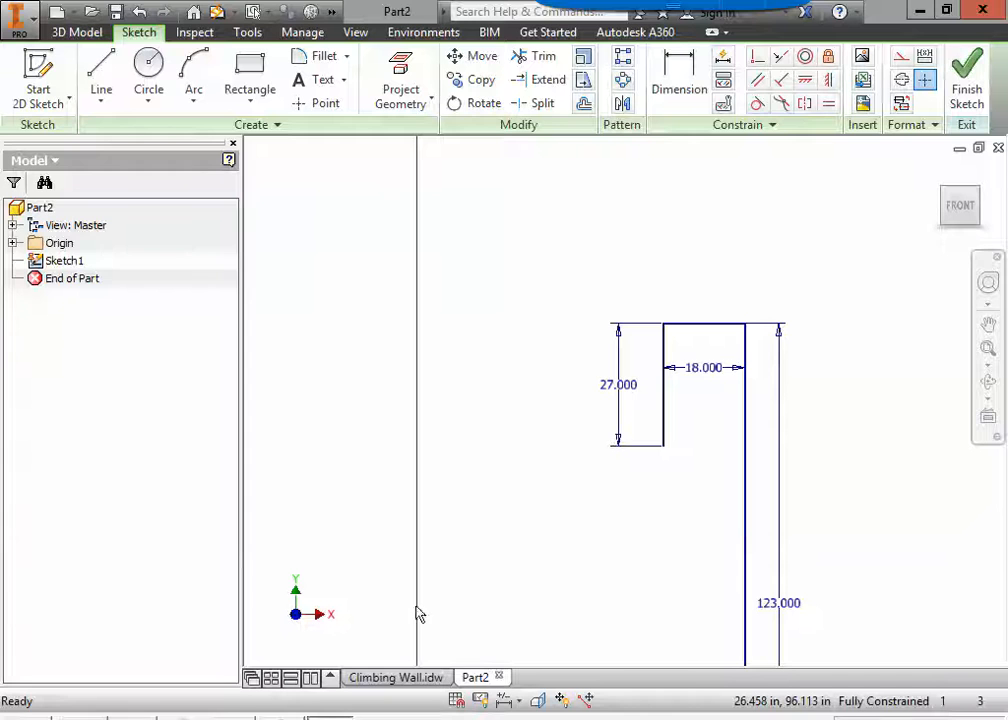
# - Following the Climbing Wall drawing, draw the notch's 36 in horizontal floor line in Part2 from the 27 in line's lower end toward the Y axis
pyautogui.click(398, 678)
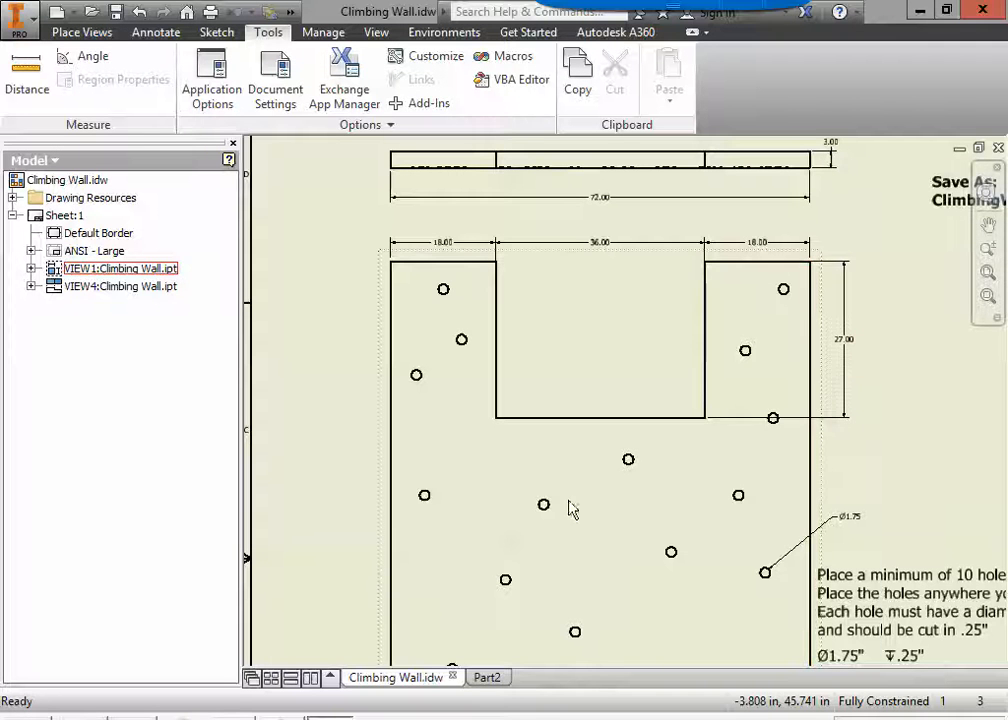
pyautogui.click(487, 678)
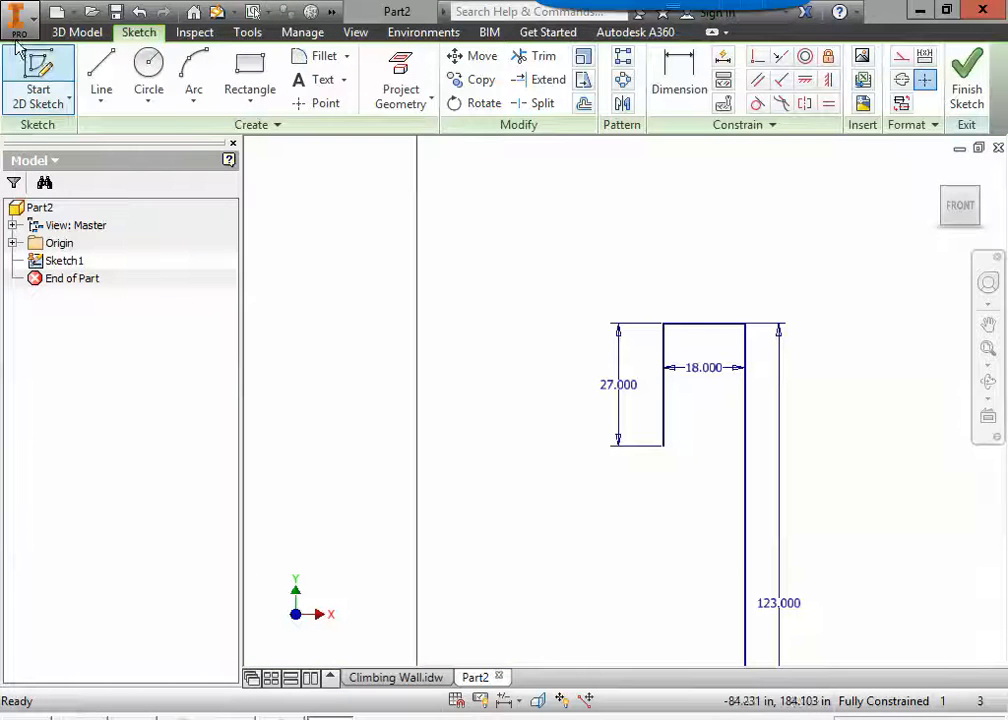
pyautogui.click(100, 72)
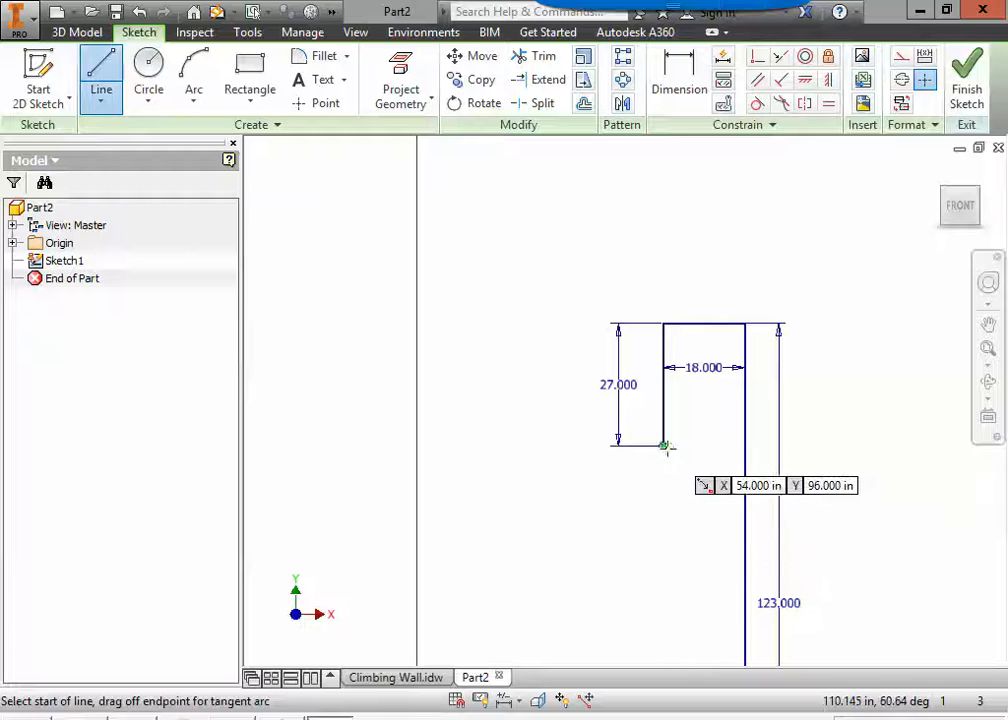
pyautogui.click(664, 444)
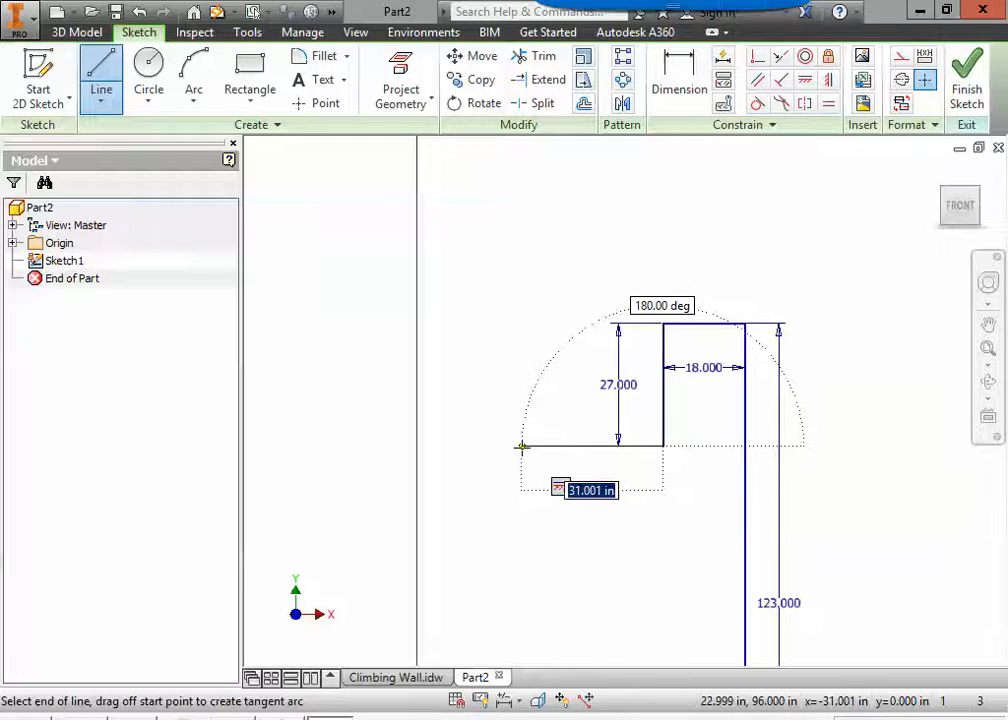
pyautogui.write('36')
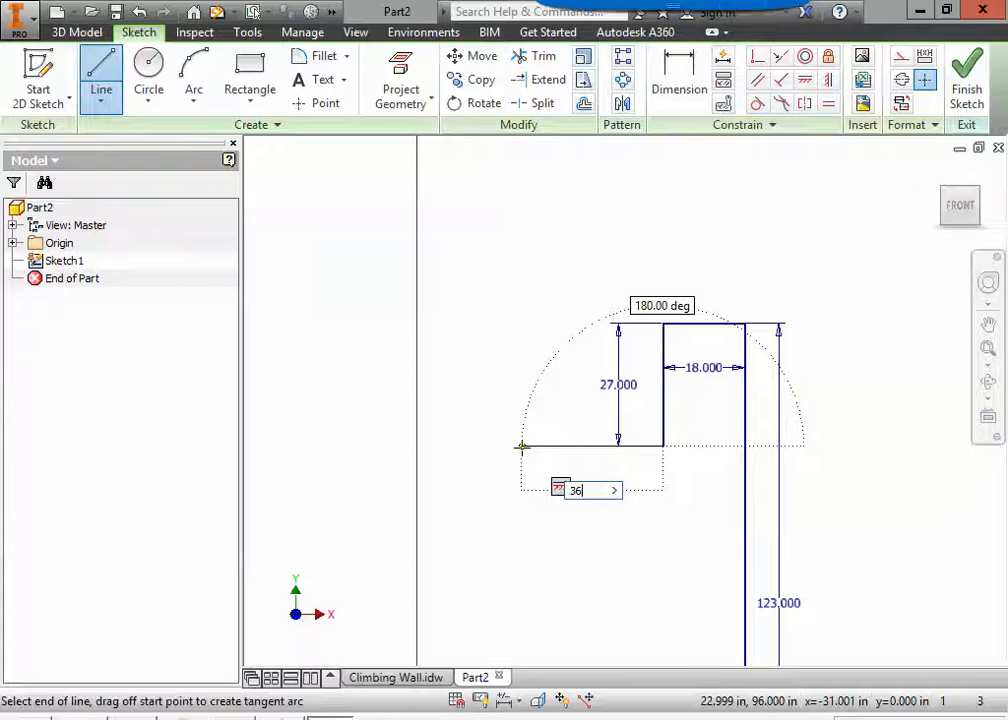
pyautogui.press('Return')
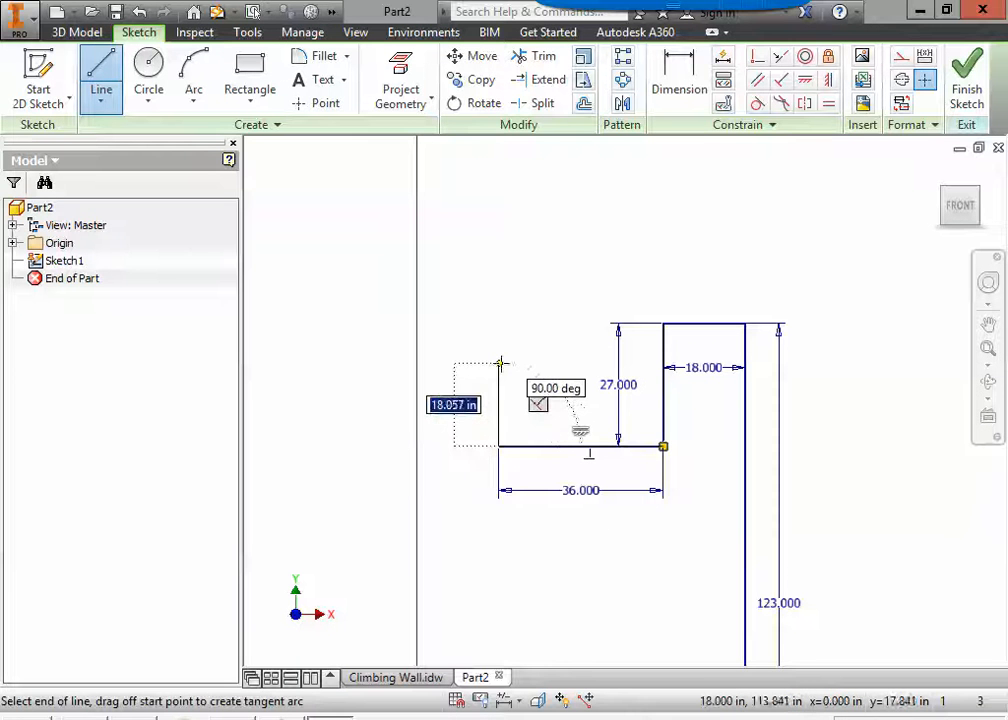
# - Draw a 27 in vertical line upward from the far end of the 36 in notch floor and end the line chain
pyautogui.write('2')
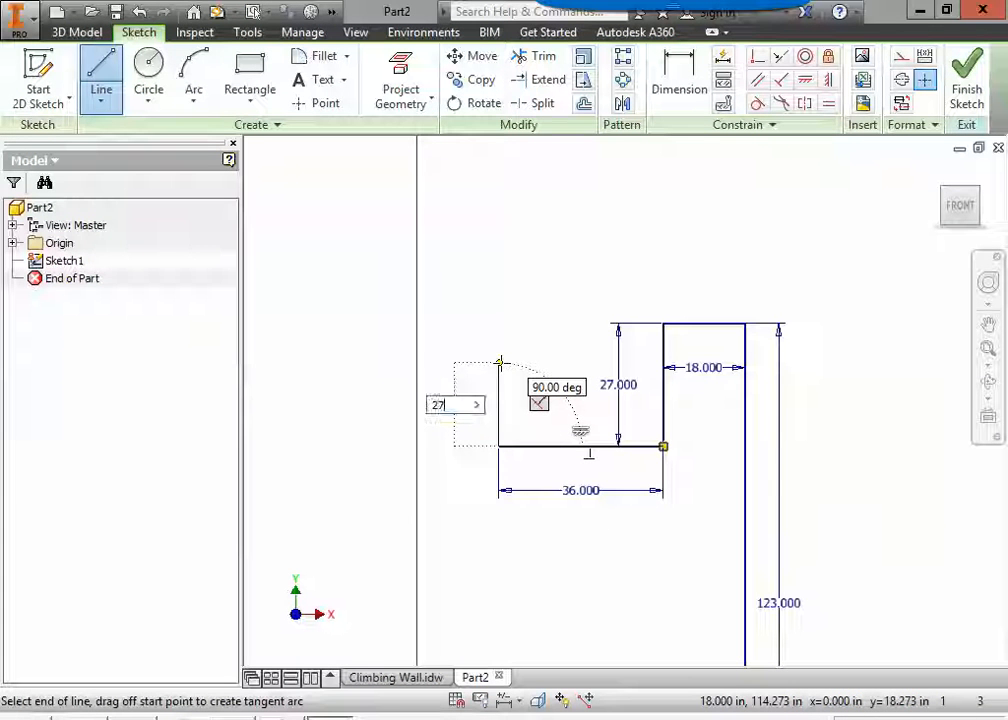
pyautogui.write('7')
pyautogui.press('Return')
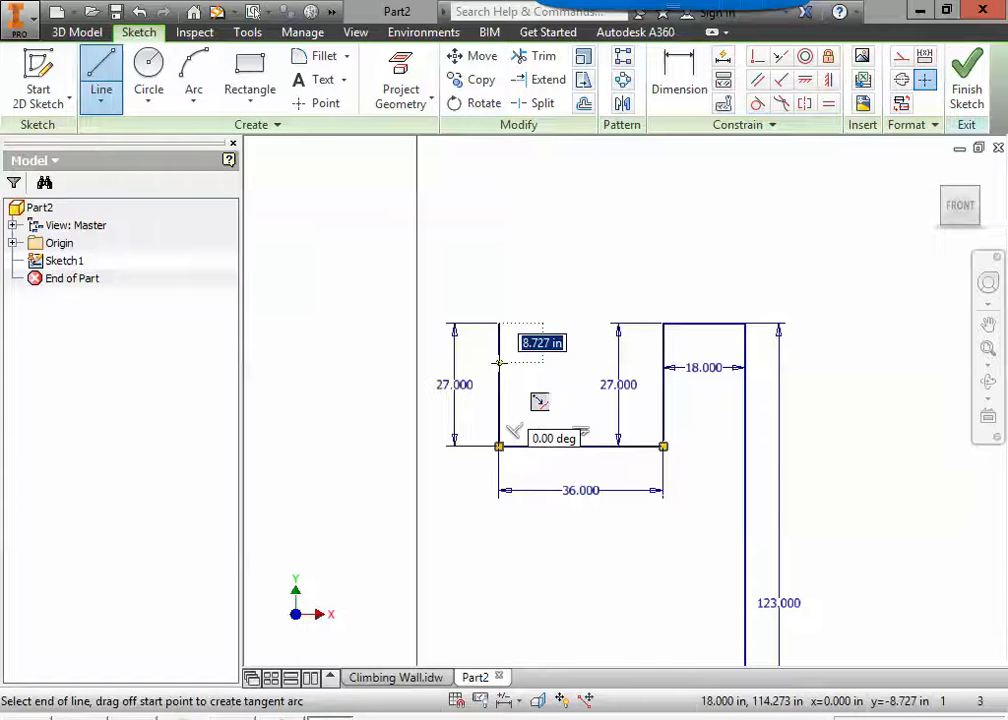
pyautogui.press('Escape')
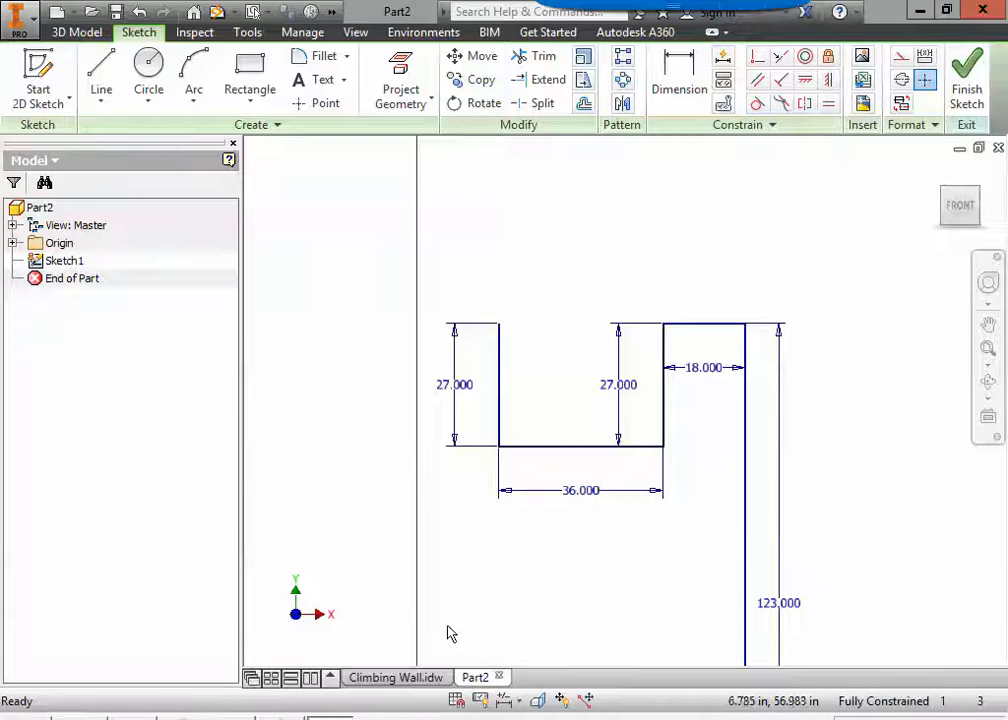
# - After checking the remaining outline in the drawing, draw an 18 in horizontal line in Part2 from the second notch wall's upper end to the Y axis
pyautogui.click(399, 680)
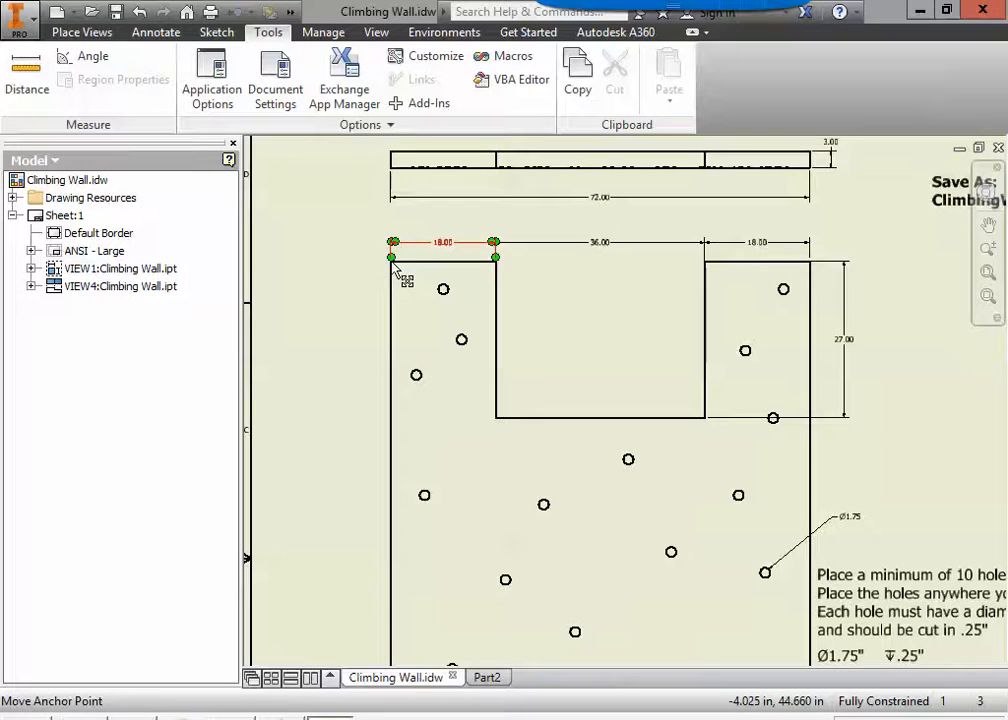
pyautogui.scroll(-5, 405, 349)
pyautogui.moveTo(437, 399); pyautogui.dragTo(439, 341, button='middle')
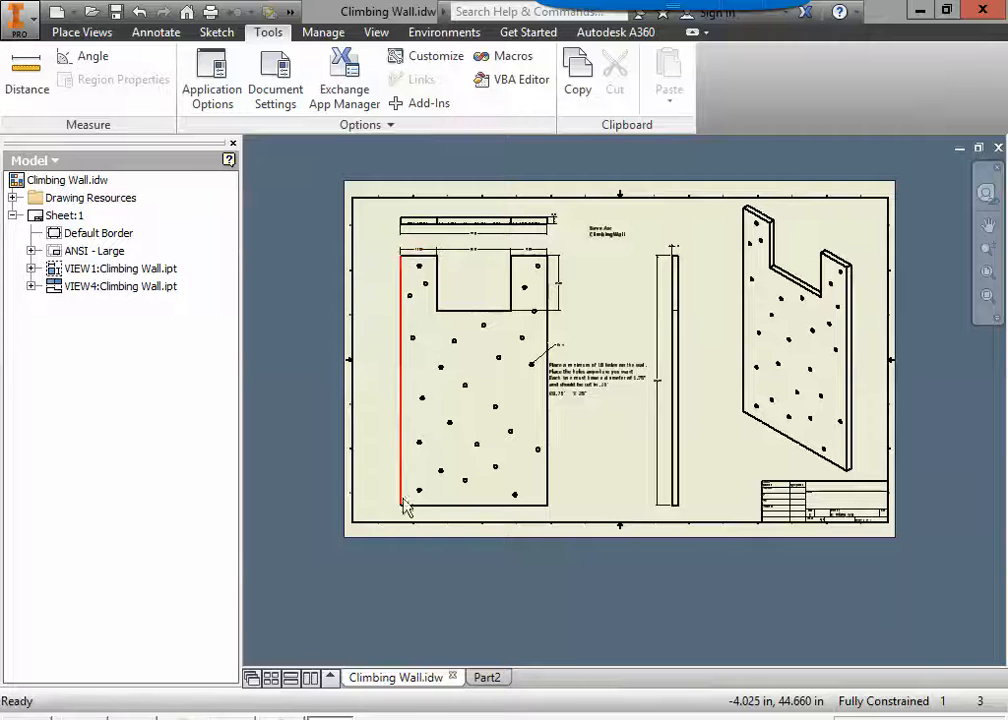
pyautogui.click(497, 681)
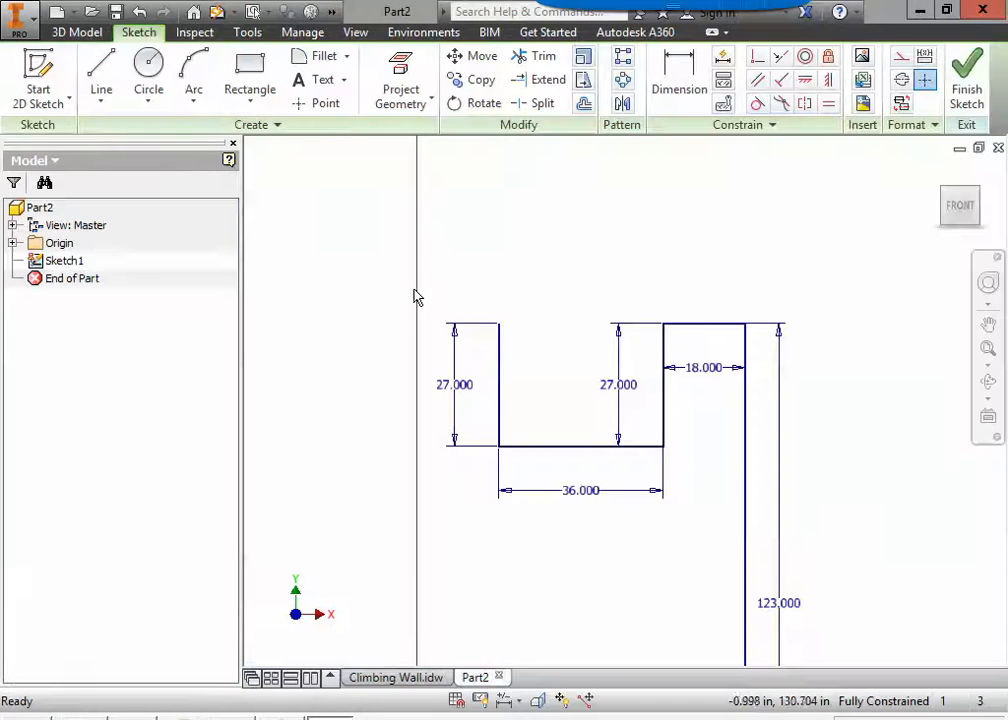
pyautogui.click(101, 80)
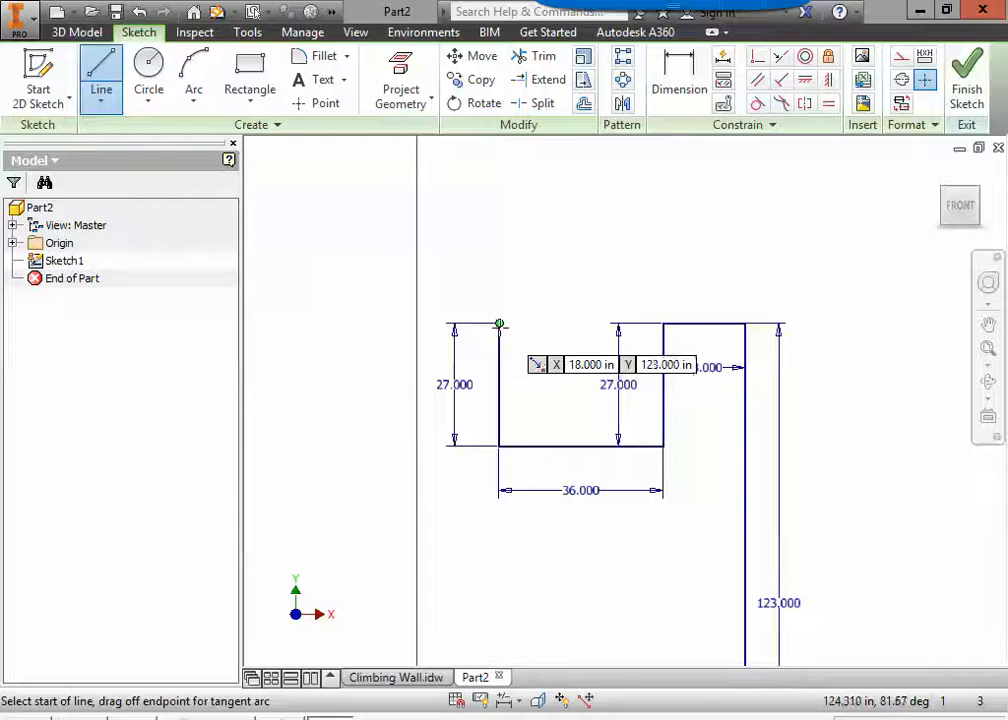
pyautogui.click(499, 323)
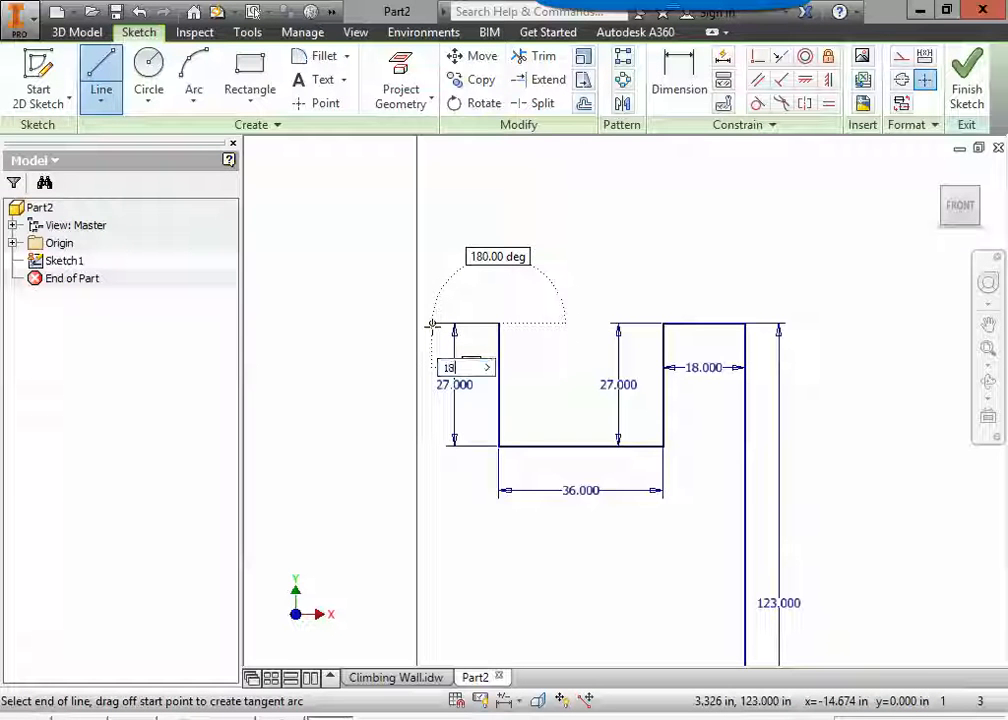
pyautogui.write('18')
pyautogui.press('Tab')
pyautogui.press('Return')
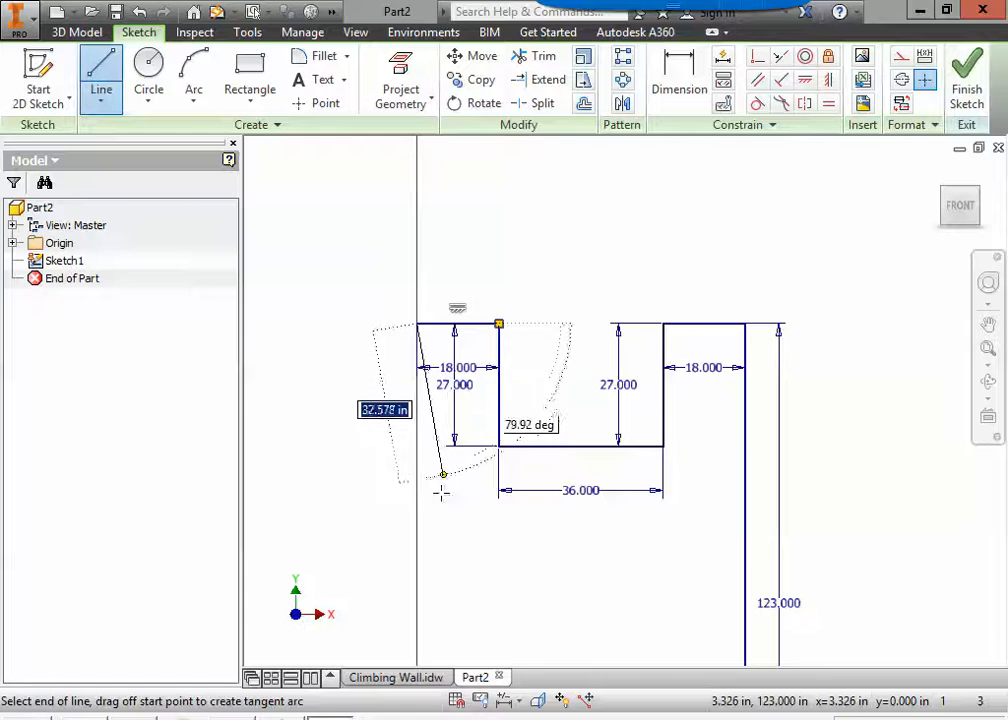
# - Close the outline with a vertical line from the 18 in line's end down to the origin
pyautogui.scroll(-5, 441, 492)
pyautogui.moveTo(434, 522); pyautogui.dragTo(440, 380, button='middle')
pyautogui.scroll(5, 434, 463)
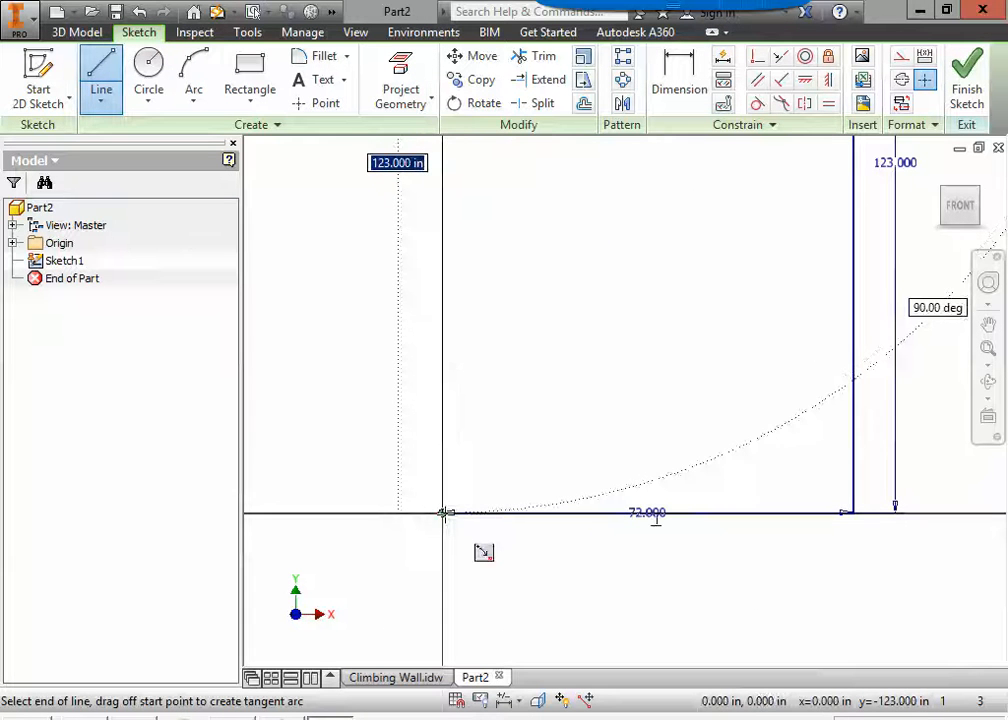
pyautogui.click(443, 513)
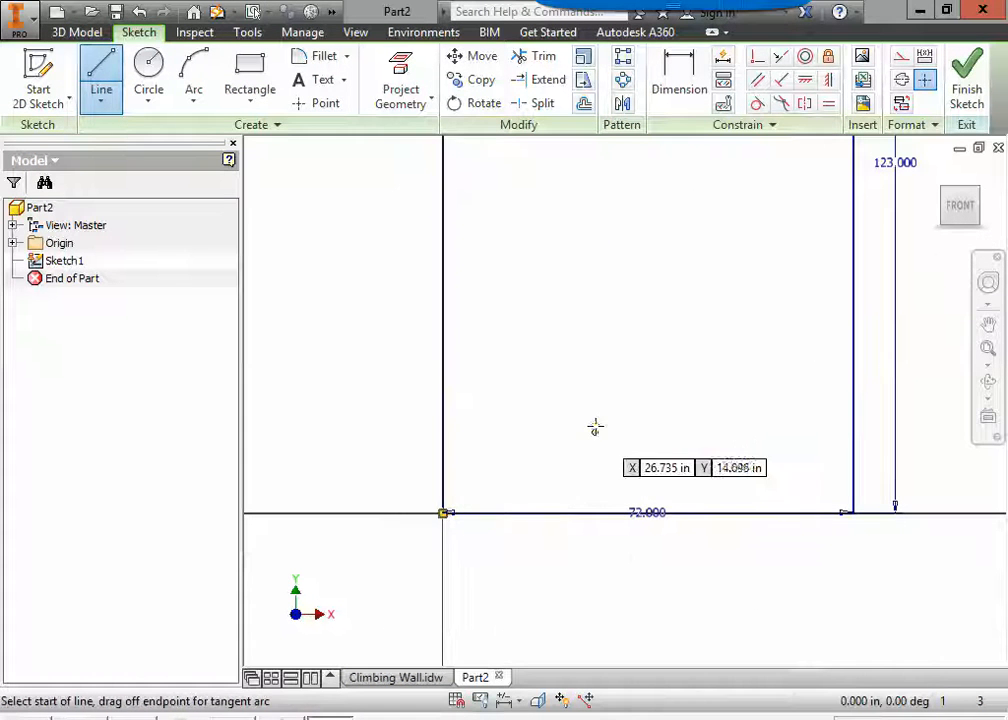
# - Finish the wall outline sketch and show the whole profile in the isometric home view
pyautogui.scroll(-2, 594, 422)
pyautogui.moveTo(566, 482); pyautogui.dragTo(525, 565, button='middle')
pyautogui.scroll(-2, 527, 560)
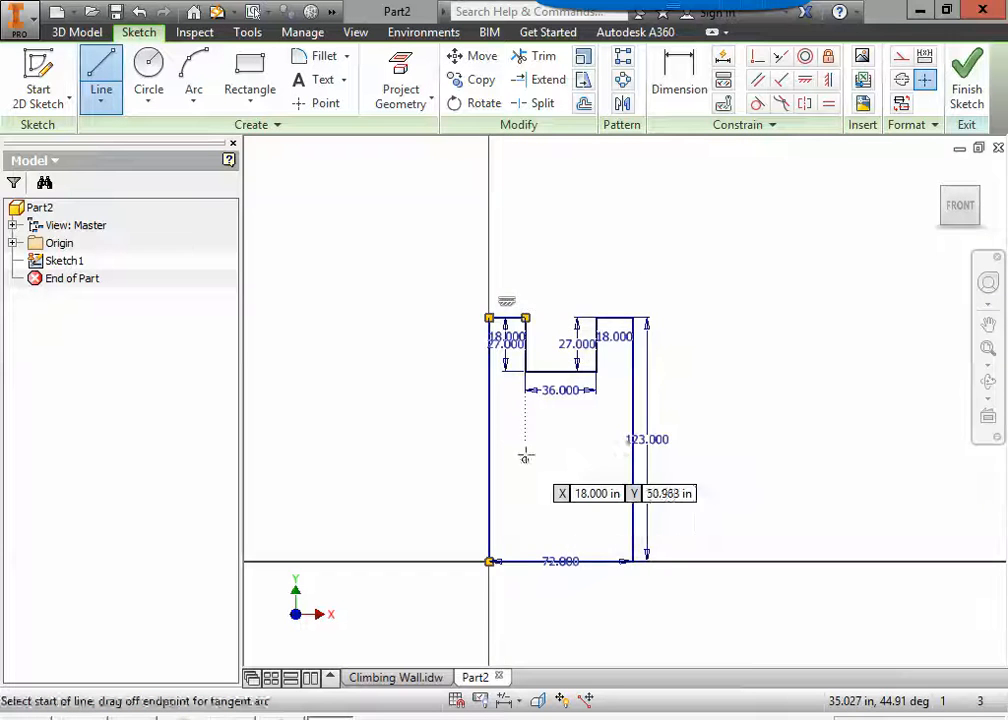
pyautogui.scroll(2, 531, 443)
pyautogui.moveTo(545, 477); pyautogui.dragTo(548, 444, button='middle')
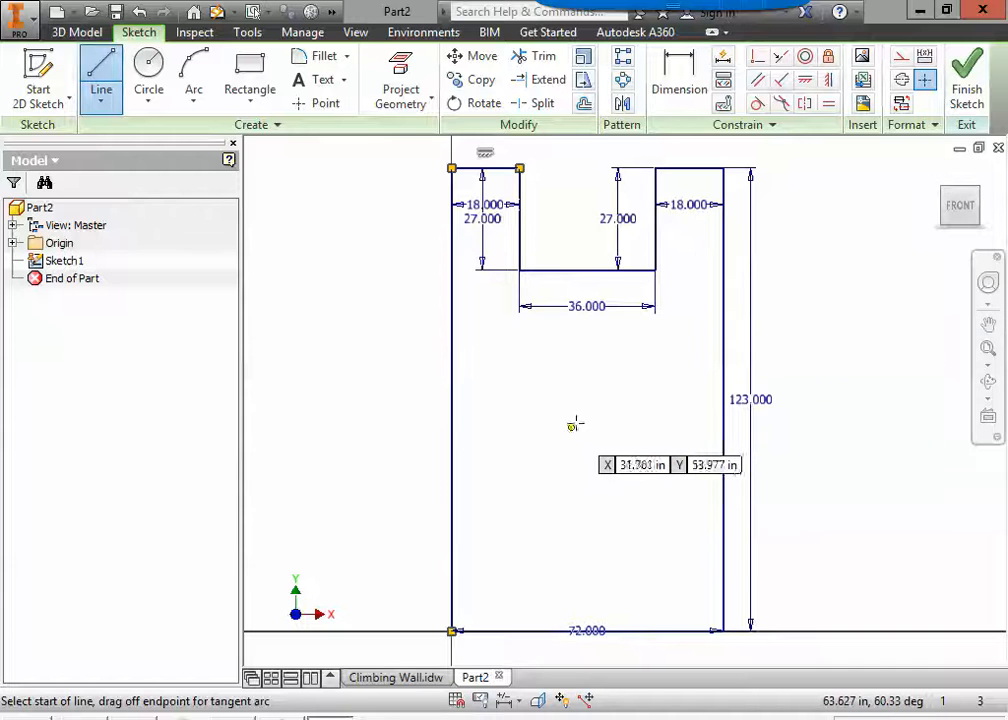
pyautogui.click(970, 80)
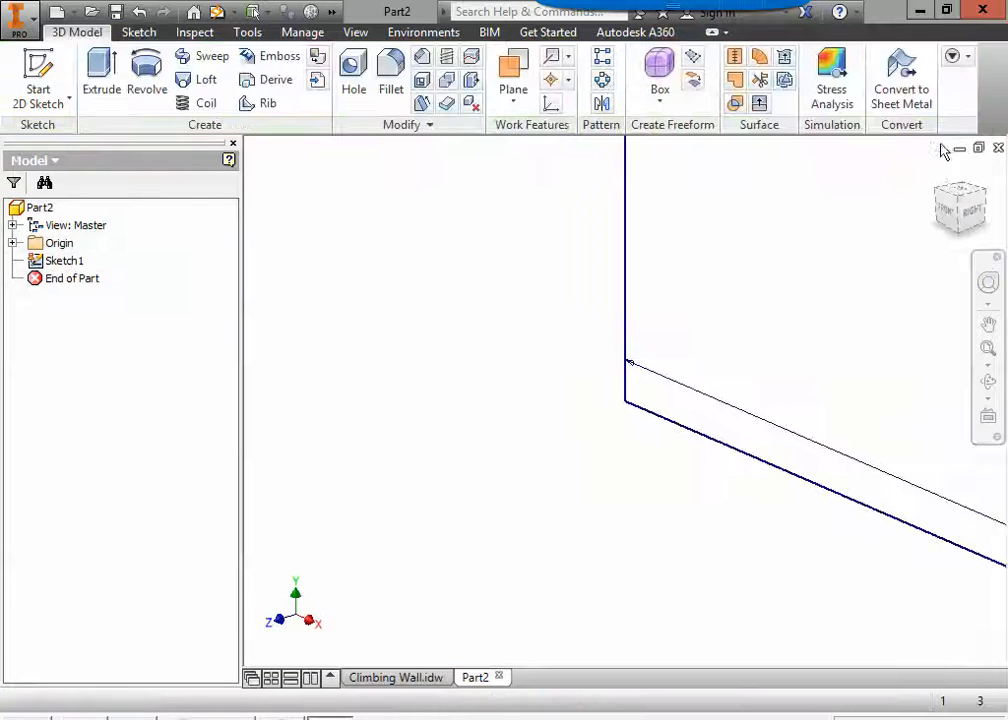
pyautogui.click(938, 173)
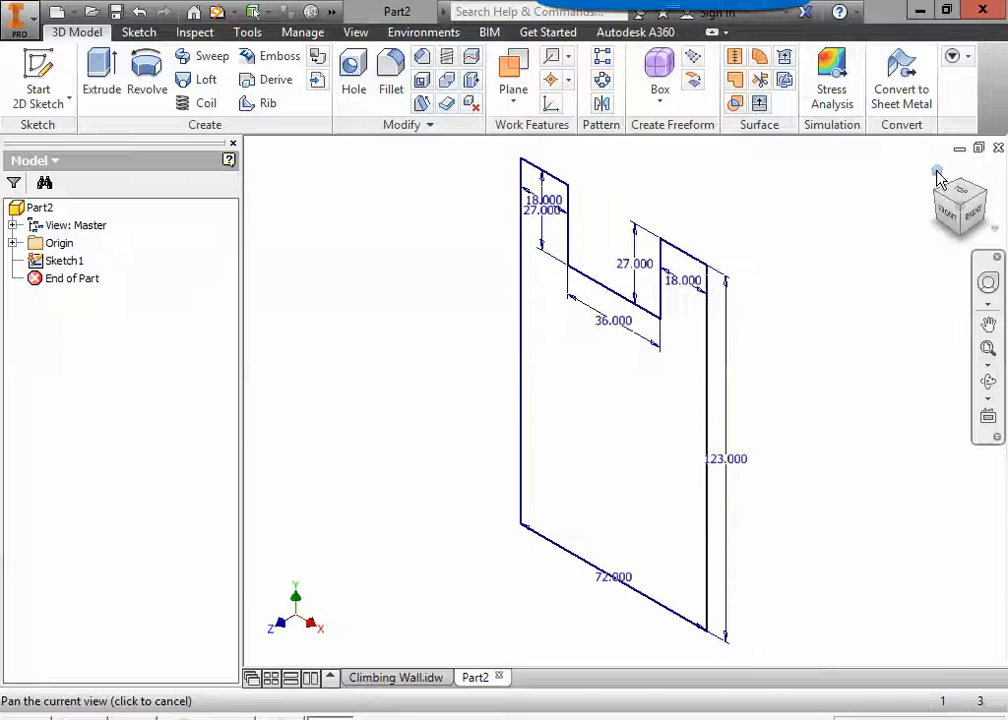
# - Examine the side and top views of the Climbing Wall drawing for the wall's thickness, then return to Part2
pyautogui.click(400, 683)
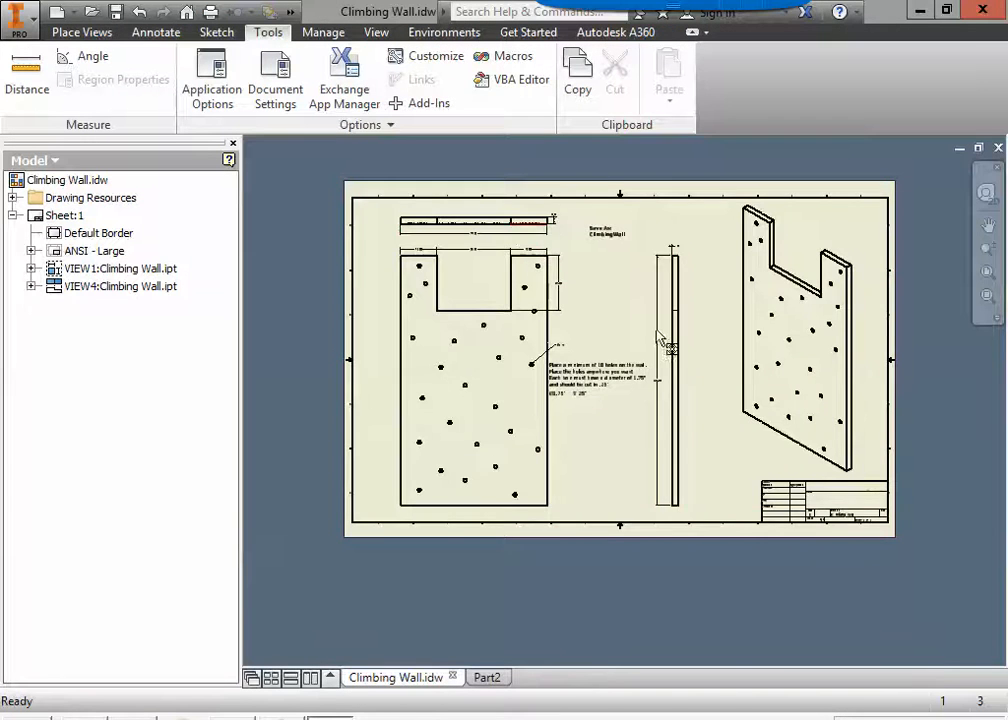
pyautogui.scroll(2, 665, 270)
pyautogui.scroll(-3, 660, 264)
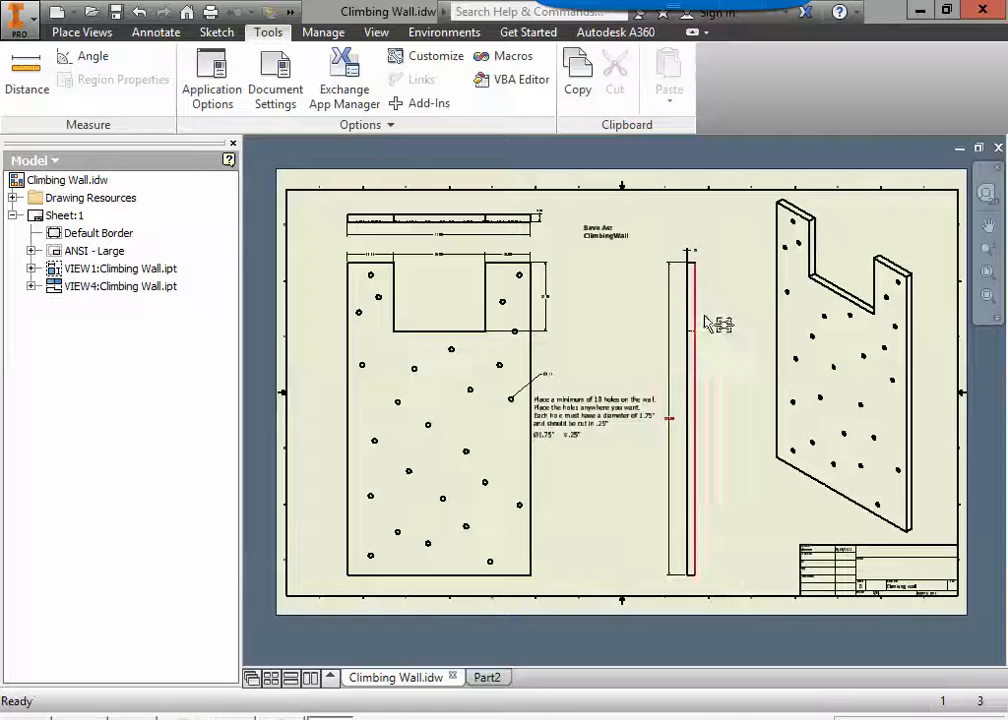
pyautogui.scroll(-3, 709, 260)
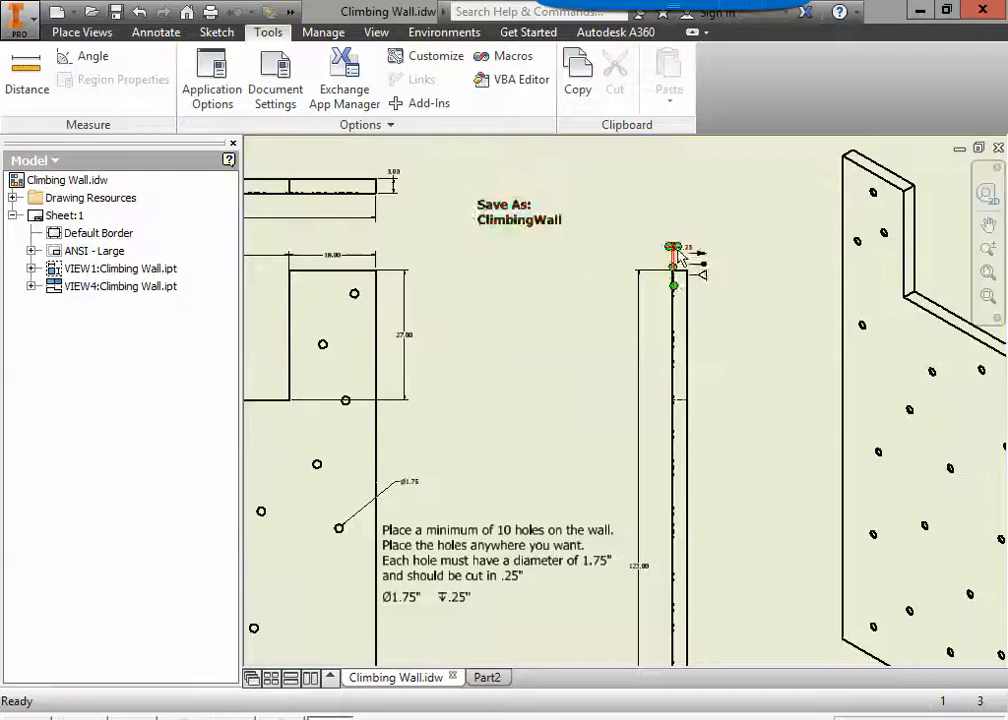
pyautogui.moveTo(403, 203); pyautogui.dragTo(565, 266, button='middle')
pyautogui.scroll(-3, 538, 240)
pyautogui.scroll(-3, 538, 240)
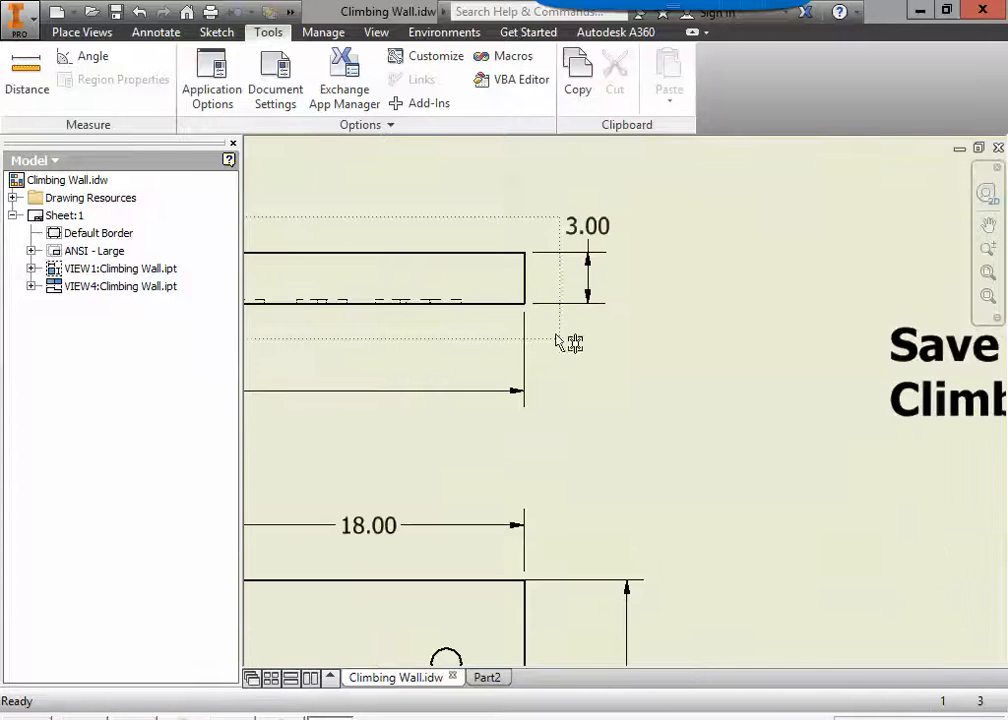
pyautogui.moveTo(567, 342); pyautogui.dragTo(774, 414, button='middle')
pyautogui.scroll(2, 774, 410)
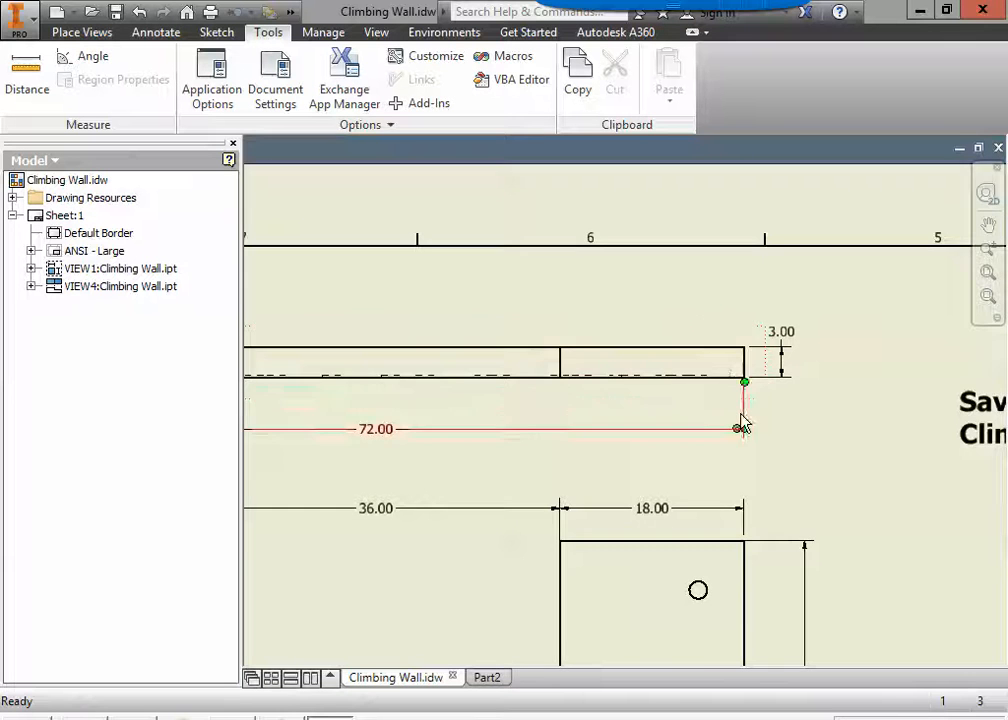
pyautogui.scroll(2, 741, 424)
pyautogui.click(487, 677)
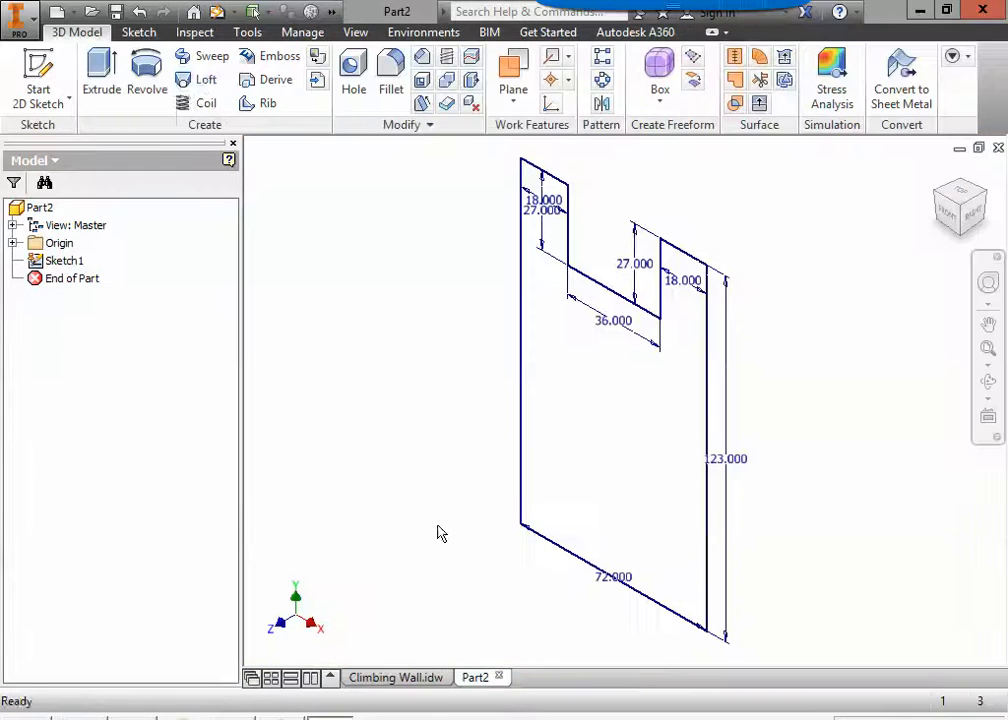
# - Extrude the closed wall profile as a solid with a distance of 3 in
pyautogui.click(118, 85)
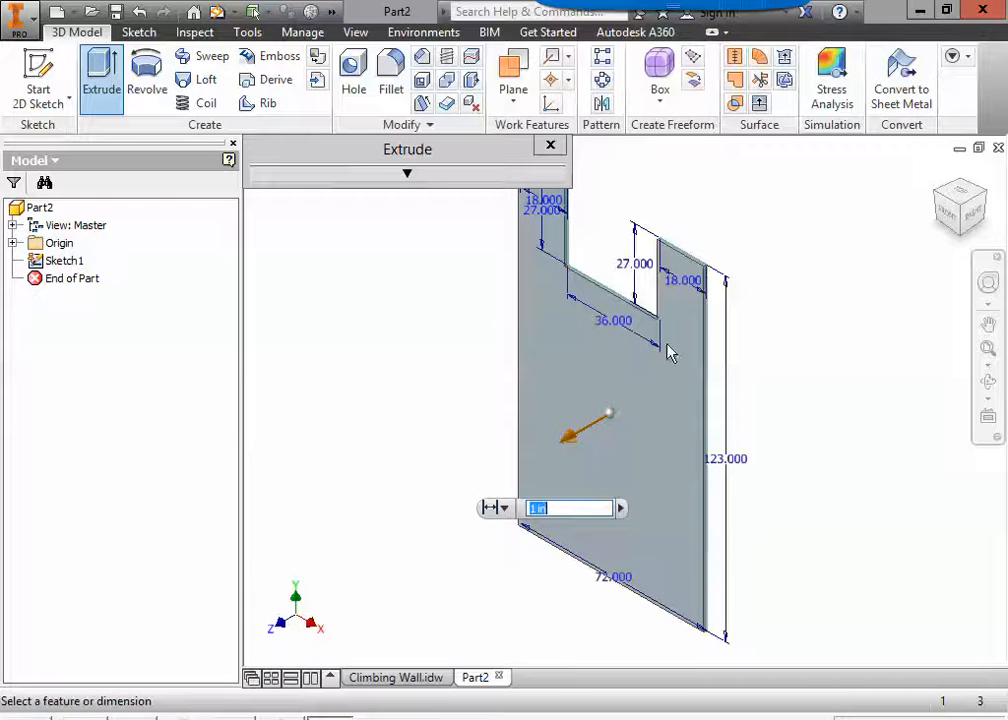
pyautogui.click(441, 178)
pyautogui.moveTo(439, 153); pyautogui.dragTo(245, 110)
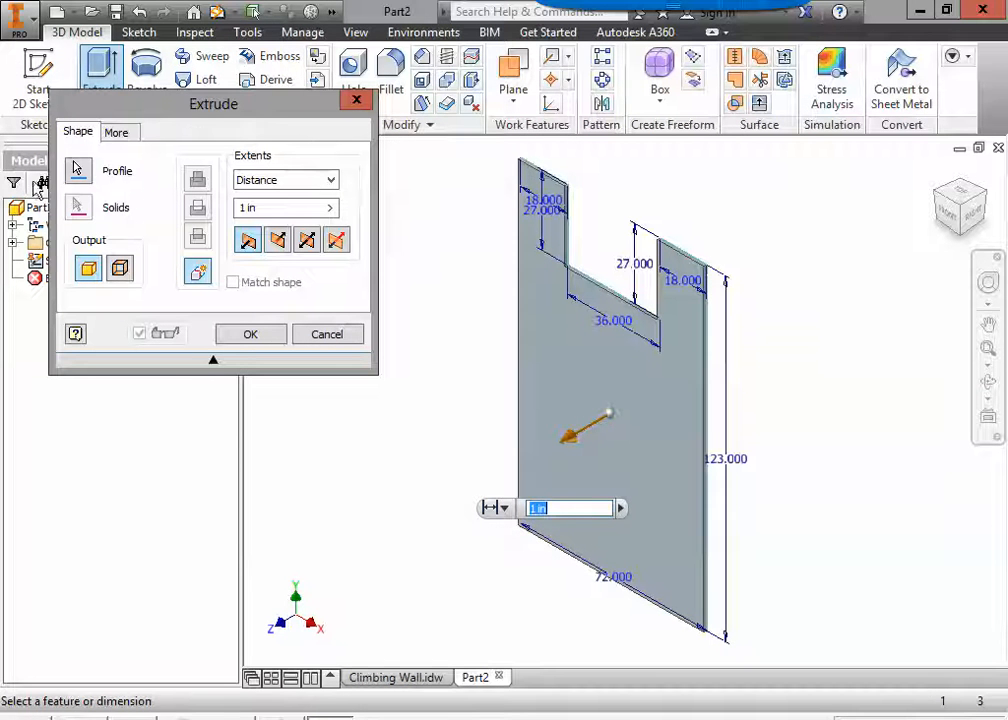
pyautogui.click(80, 171)
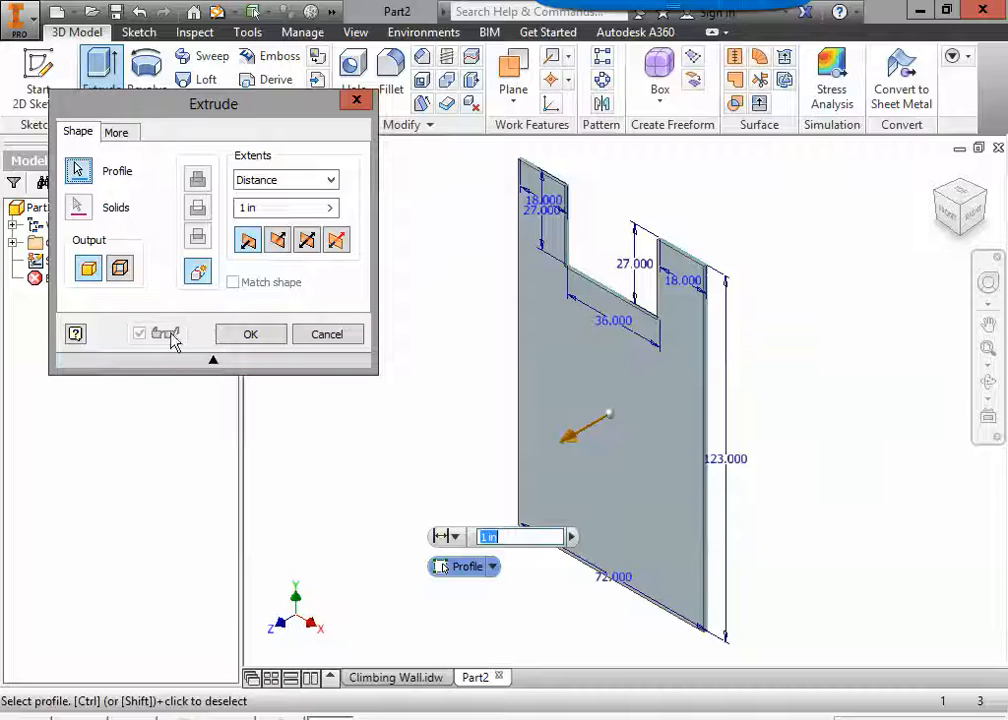
pyautogui.click(293, 208)
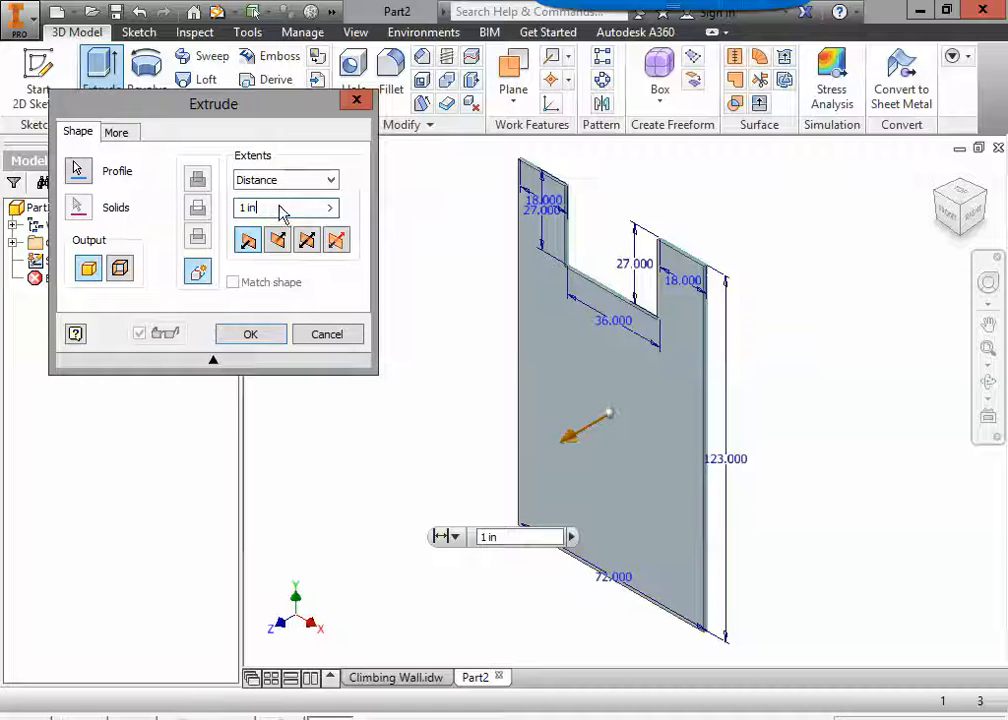
pyautogui.click(291, 210)
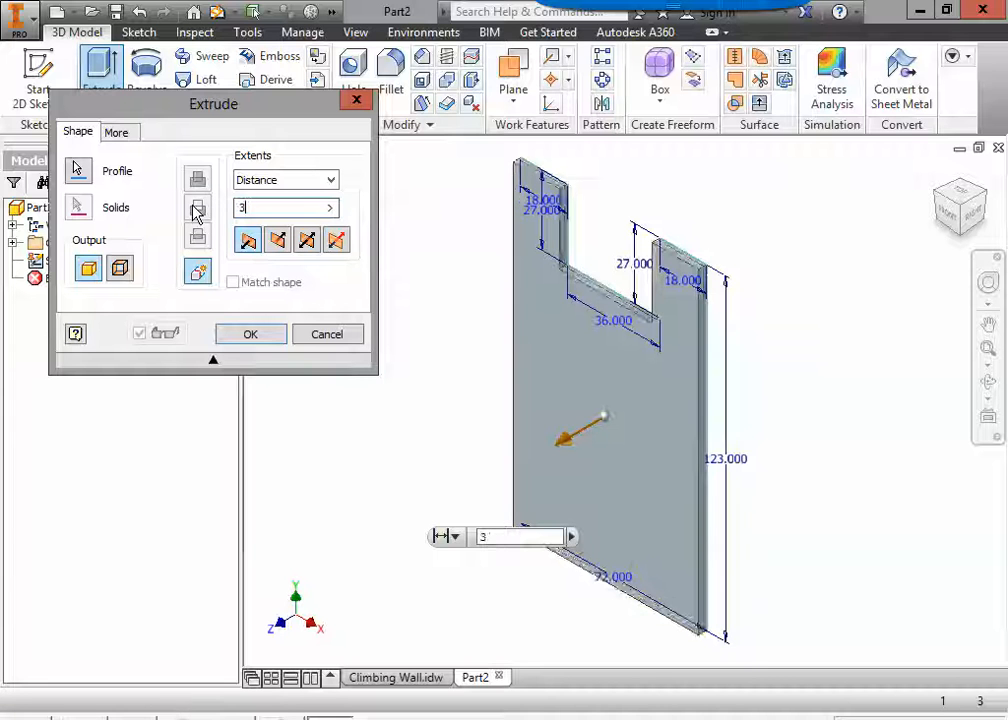
pyautogui.press('Return')
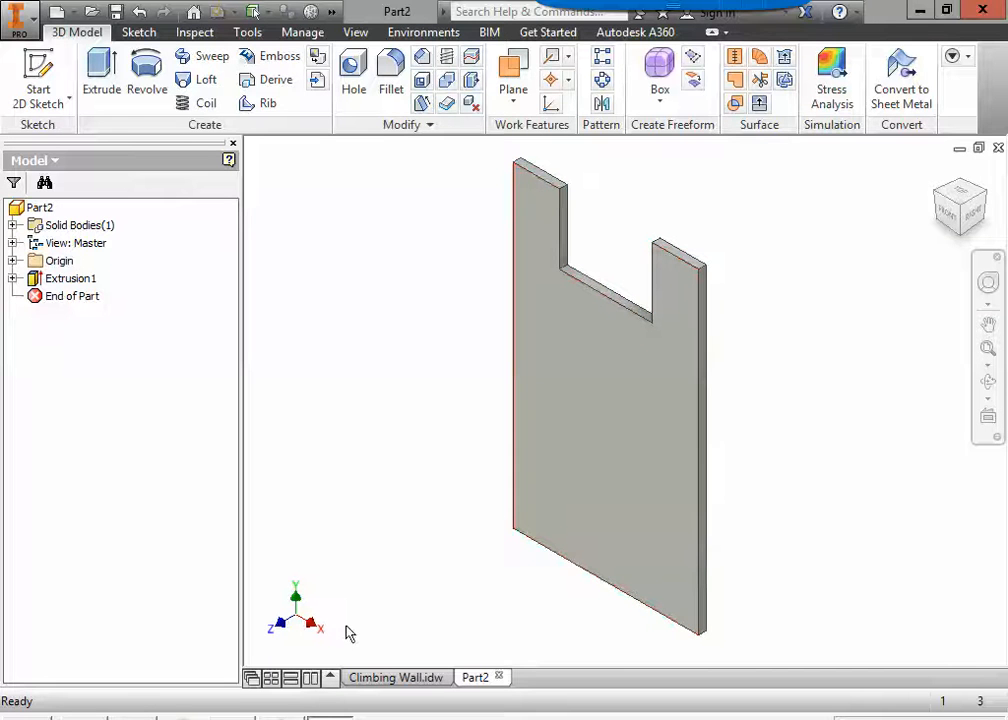
# - Examine the Climbing Wall drawing for the hole layout and the note on hole count, diameter and depth, then return to Part2
pyautogui.click(396, 678)
pyautogui.moveTo(545, 599); pyautogui.dragTo(524, 451, button='middle')
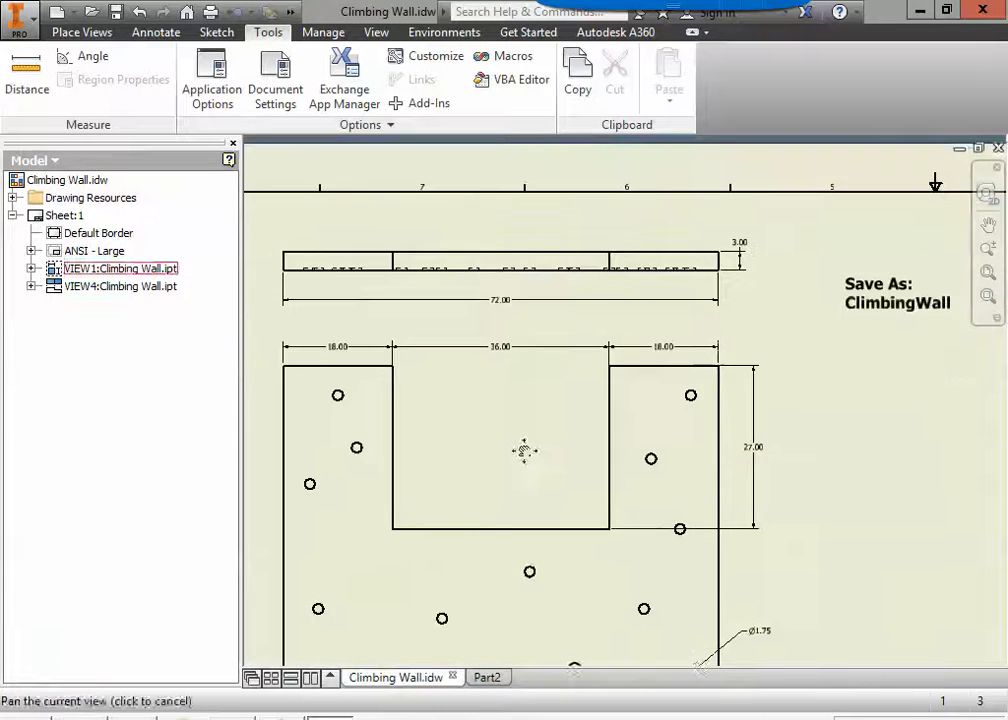
pyautogui.scroll(5, 531, 461)
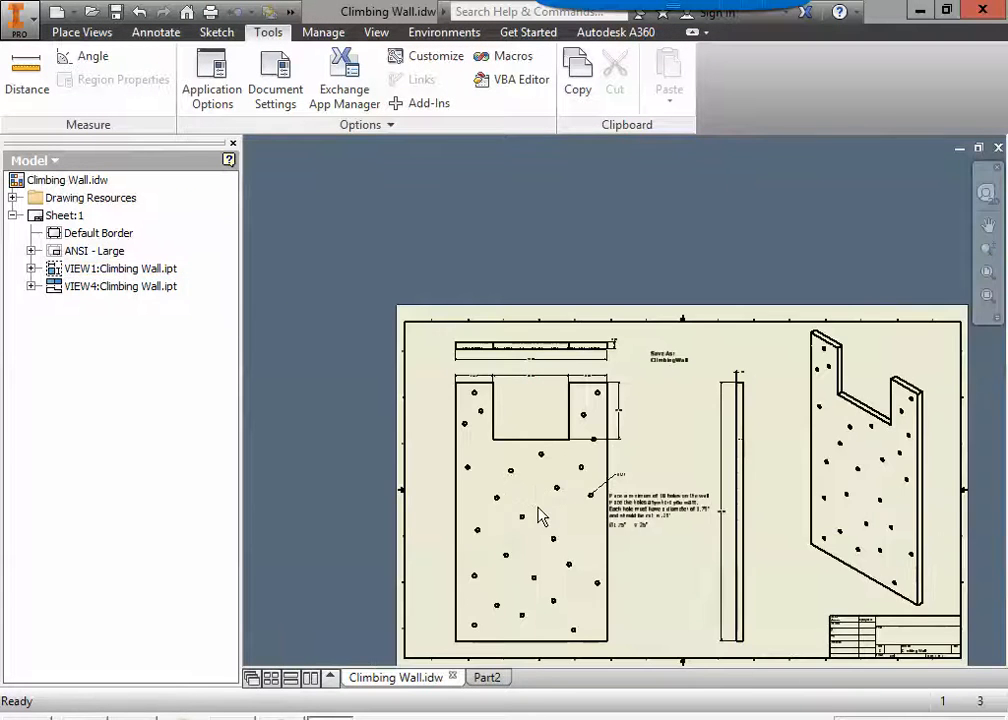
pyautogui.moveTo(540, 515); pyautogui.dragTo(542, 450, button='middle')
pyautogui.scroll(-3, 521, 467)
pyautogui.moveTo(632, 545); pyautogui.dragTo(609, 496, button='middle')
pyautogui.scroll(-4, 773, 436)
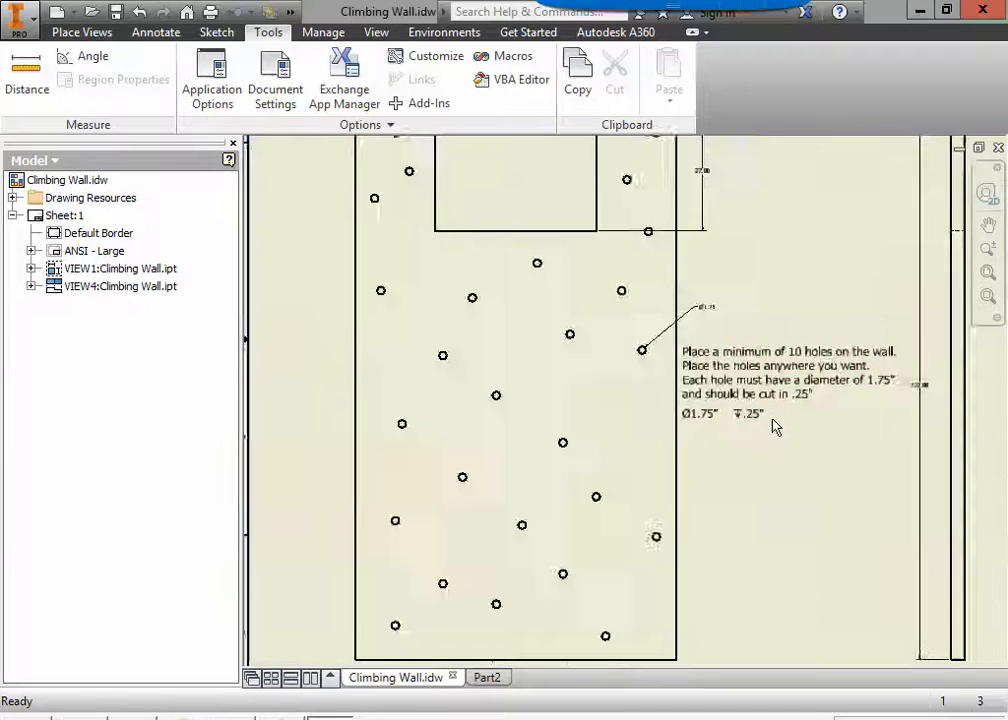
pyautogui.moveTo(792, 450)
pyautogui.mouseDown(button='middle')
pyautogui.moveTo(682, 475)
pyautogui.moveTo(674, 490)
pyautogui.mouseUp(button='middle')
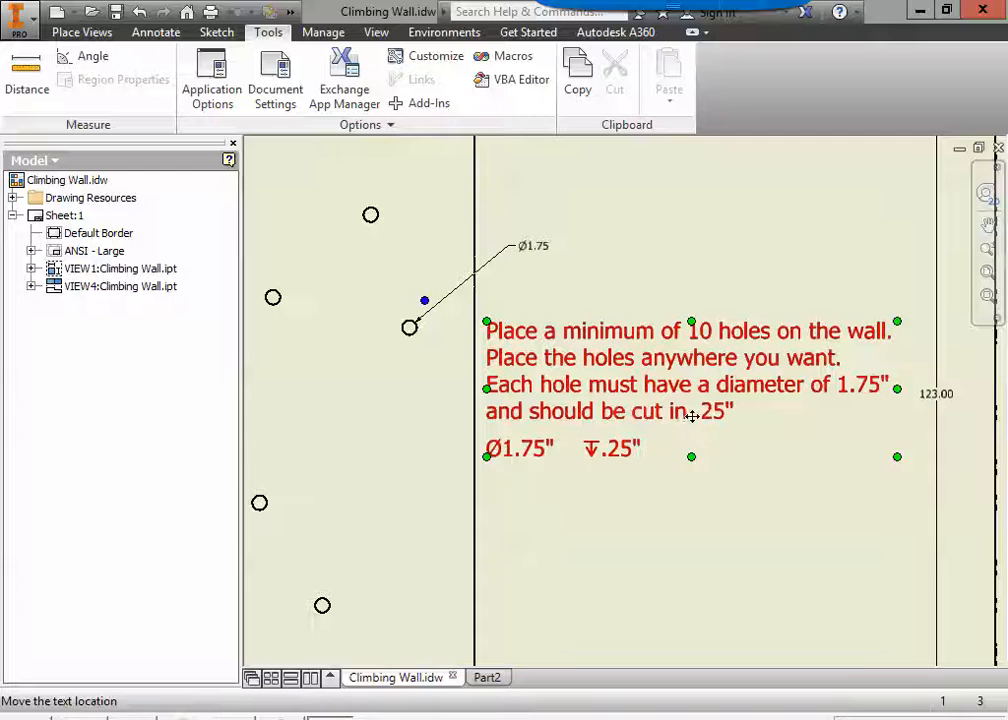
pyautogui.scroll(5, 569, 497)
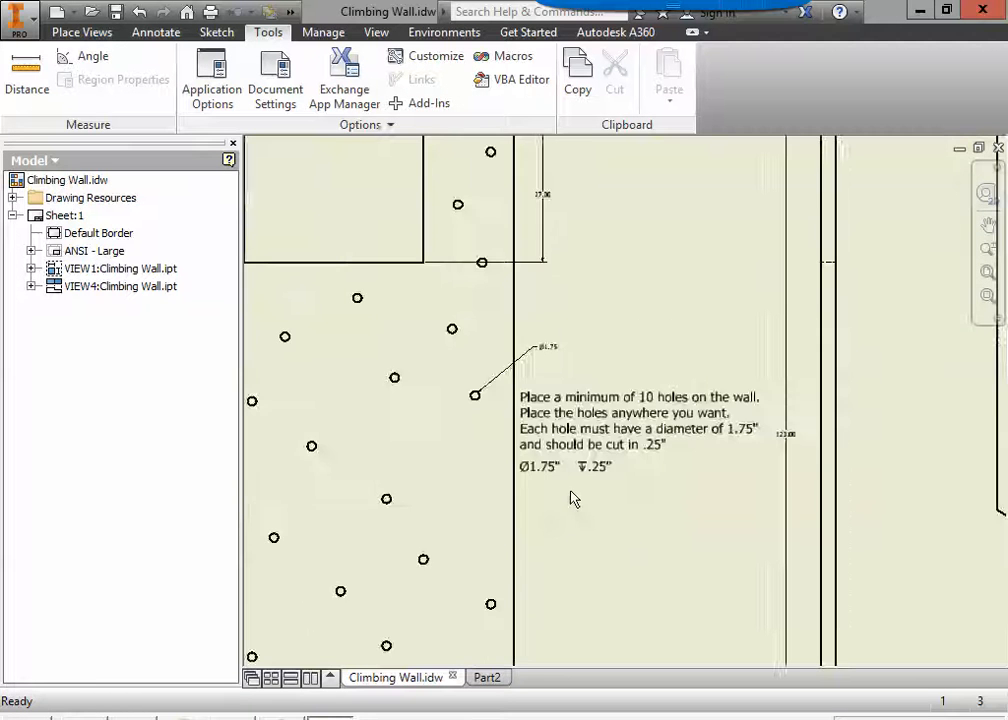
pyautogui.moveTo(558, 508)
pyautogui.mouseDown(button='middle')
pyautogui.moveTo(554, 479)
pyautogui.moveTo(660, 476)
pyautogui.mouseUp(button='middle')
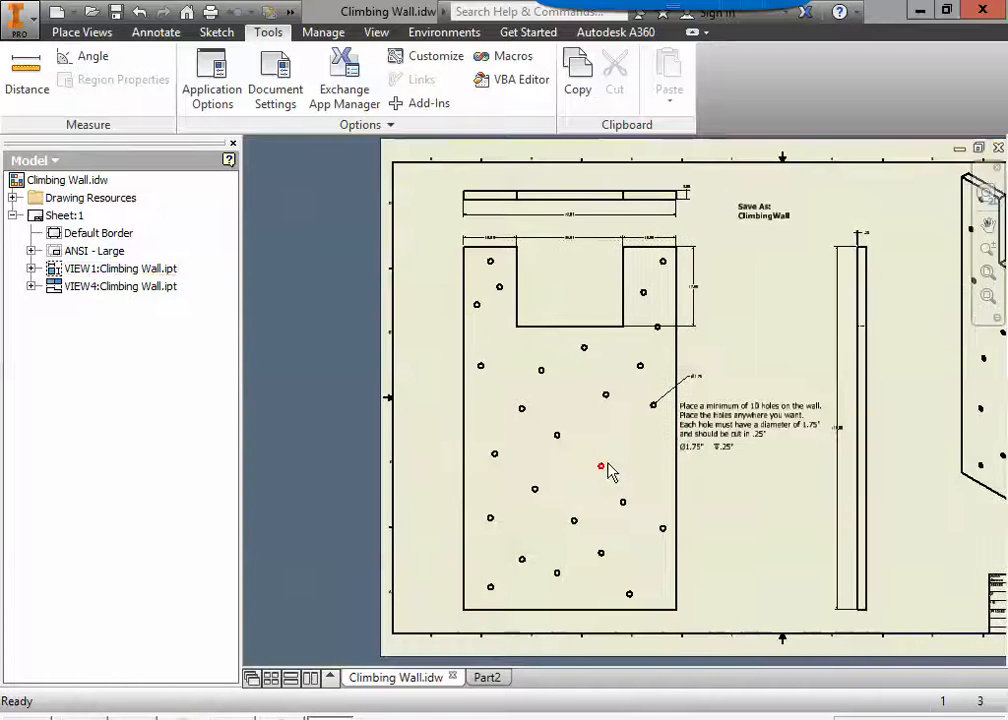
pyautogui.scroll(-1, 606, 470)
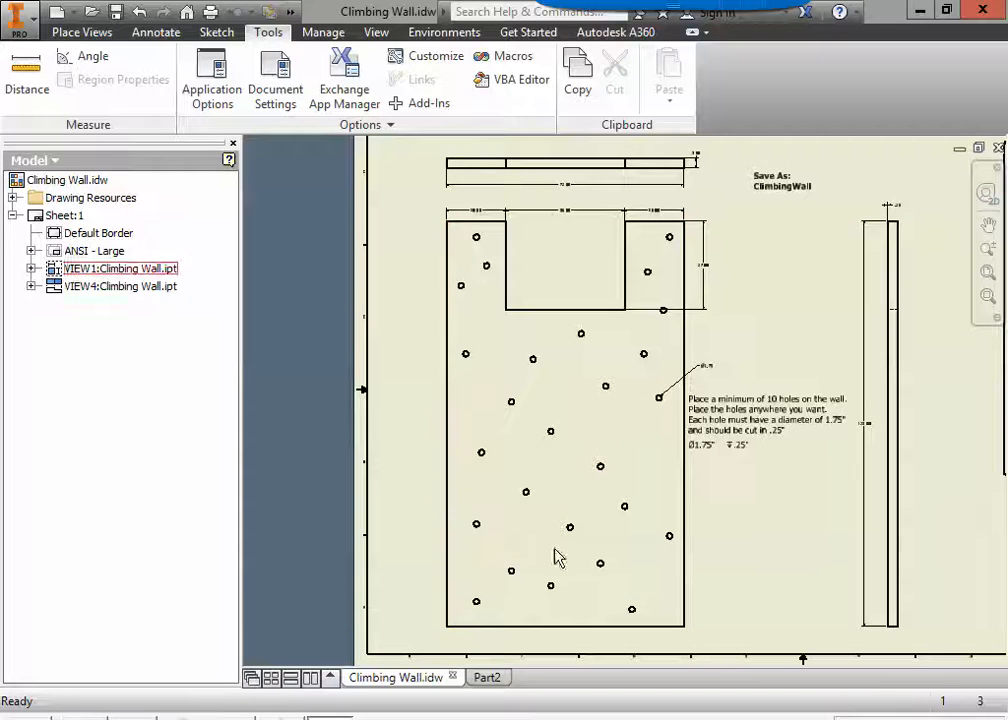
pyautogui.click(488, 677)
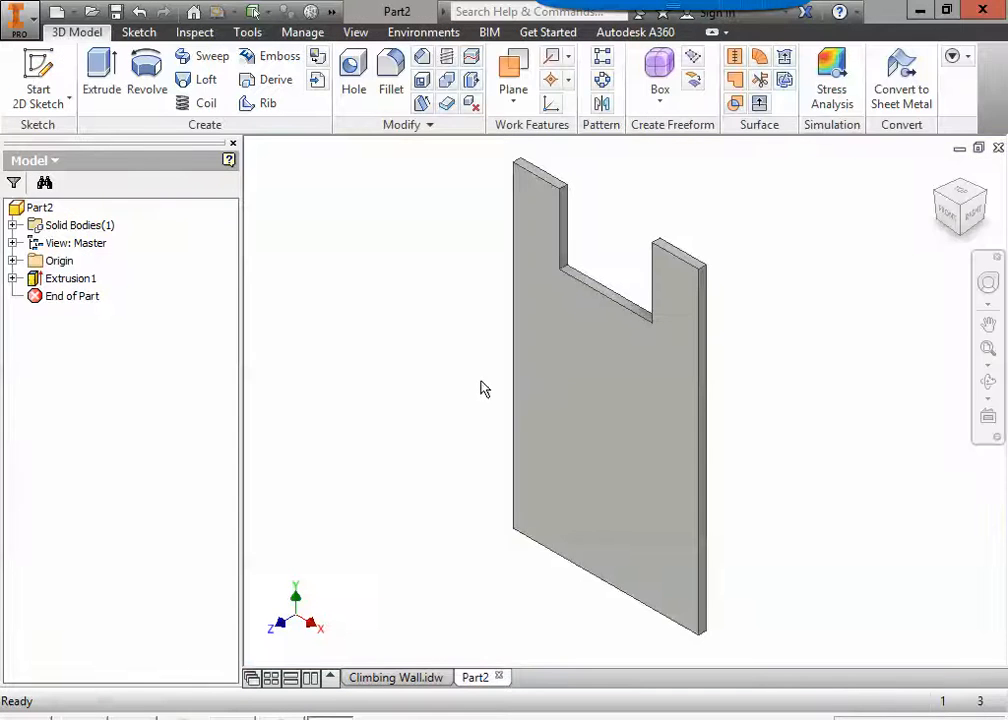
# - Start a 2D sketch on the wall's large front face and show the whole face in the front view
pyautogui.click(39, 64)
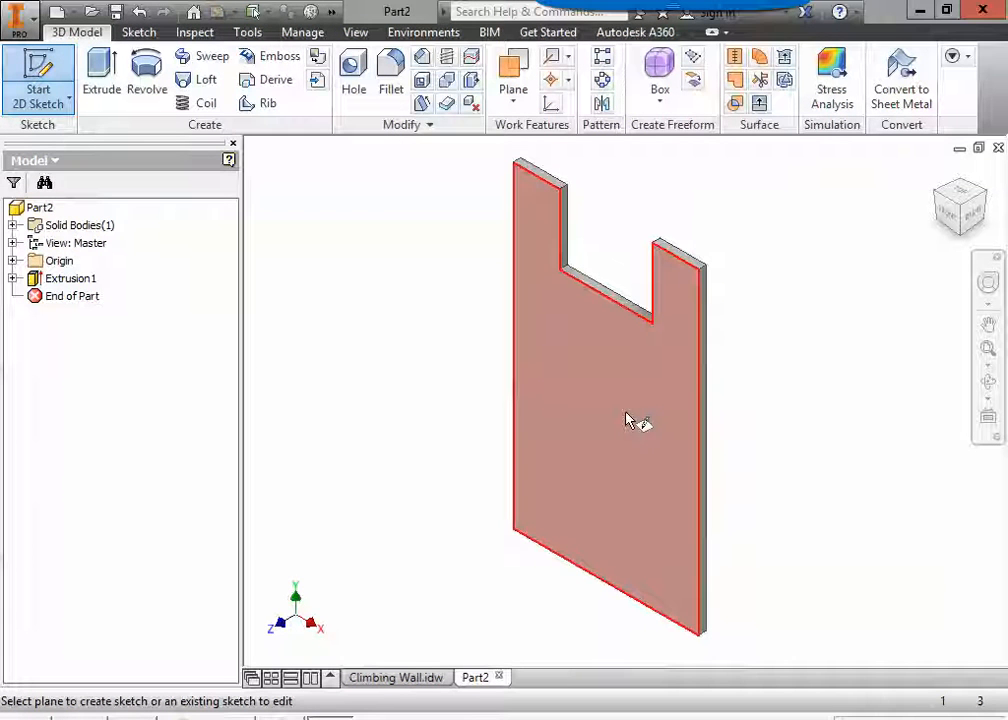
pyautogui.click(628, 420)
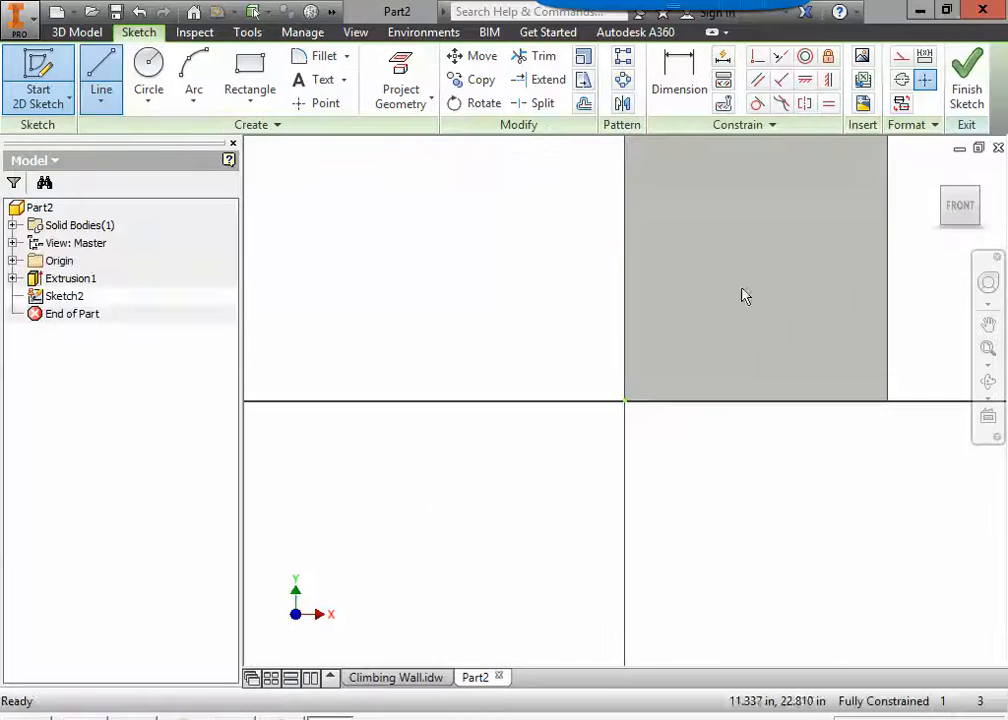
pyautogui.click(958, 208)
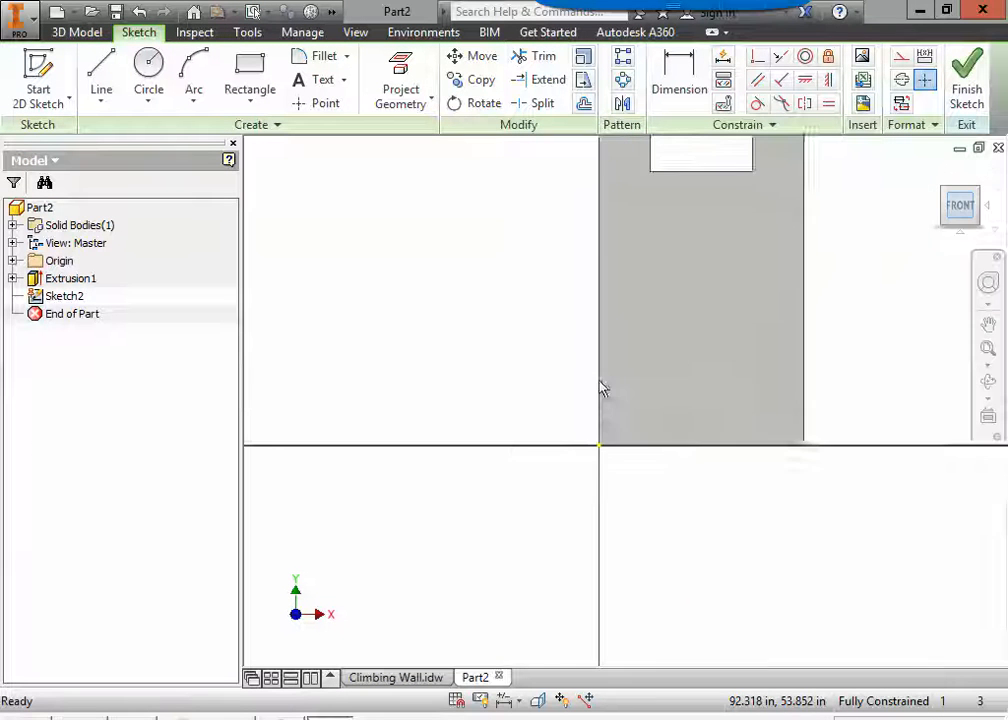
pyautogui.scroll(-3, 630, 409)
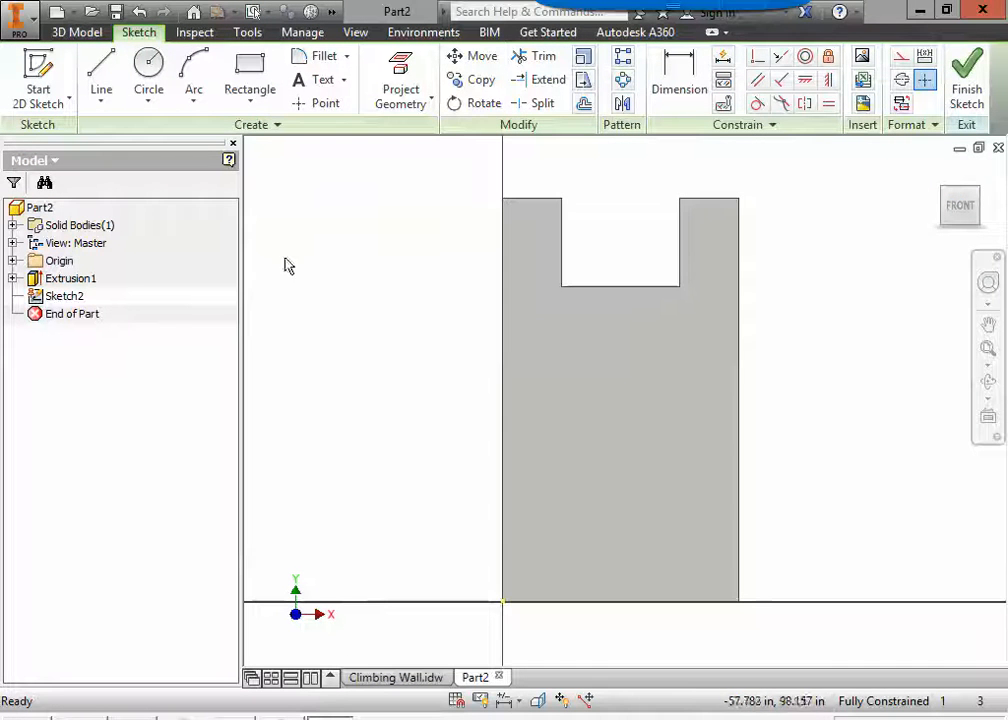
# - Scatter 16 sketch points as hole centers across the wall's front face, including both upper prongs, and finish the sketch
pyautogui.click(327, 104)
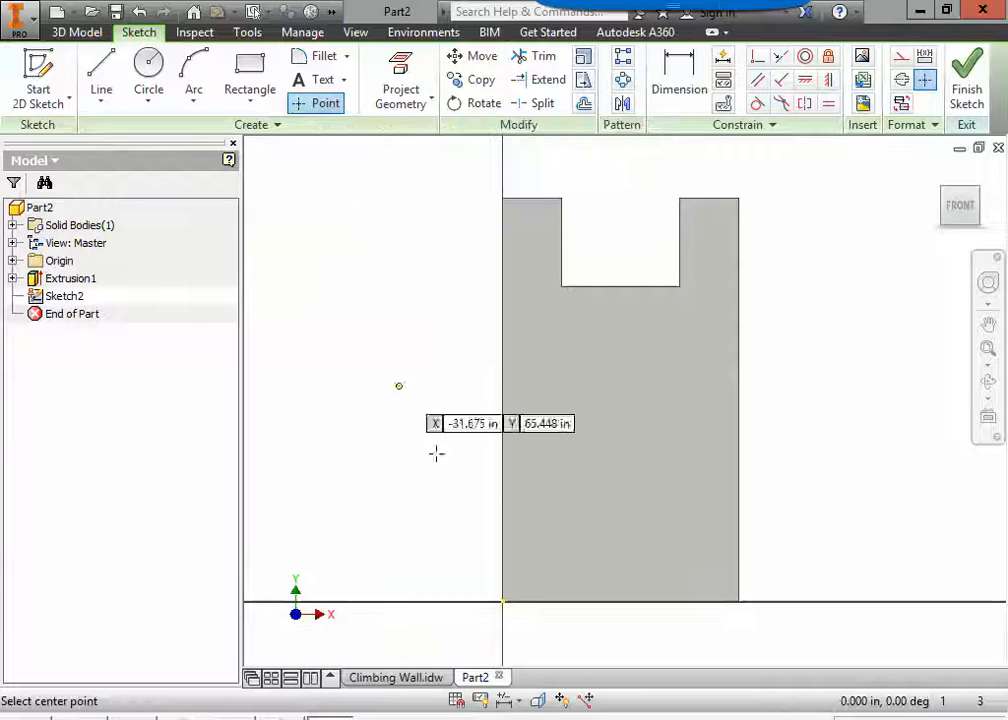
pyautogui.click(539, 553)
pyautogui.click(597, 496)
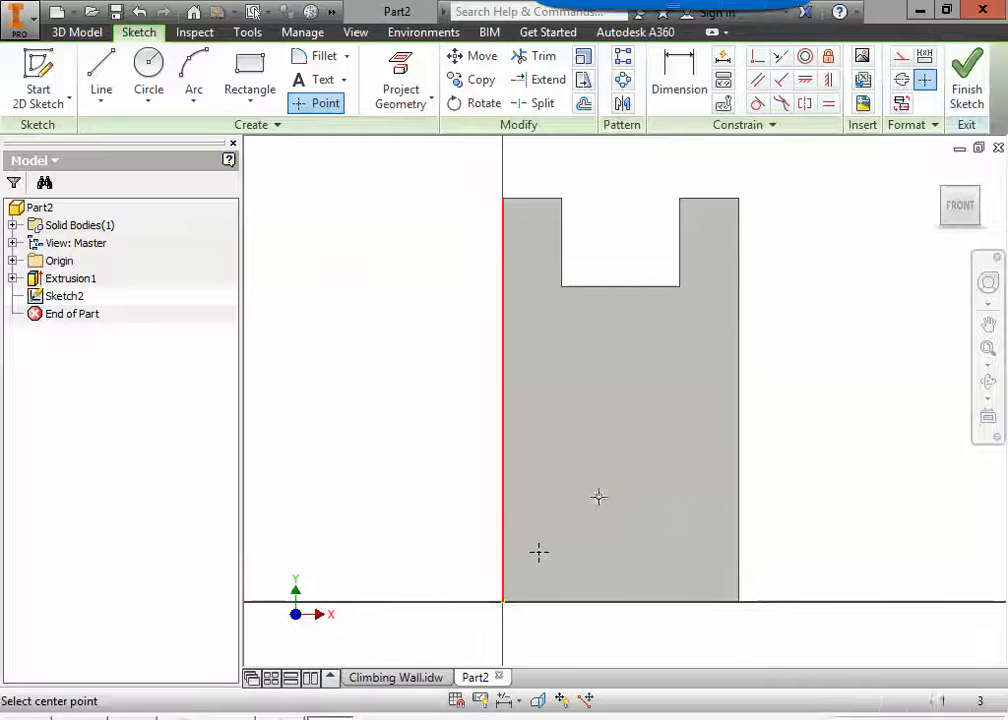
pyautogui.click(650, 564)
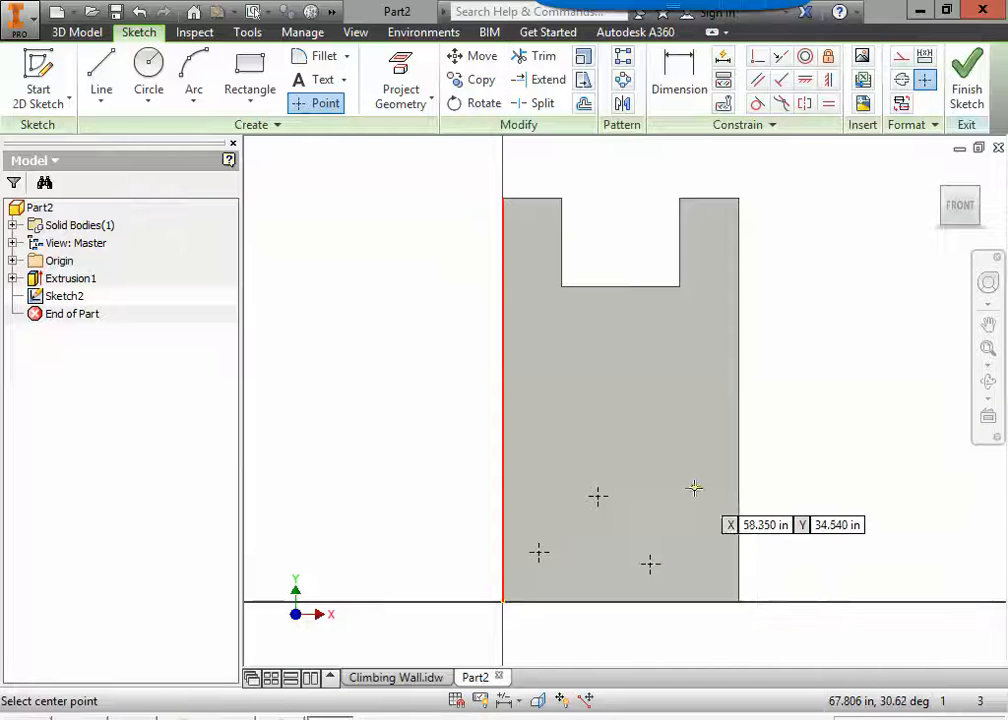
pyautogui.click(705, 478)
pyautogui.click(662, 410)
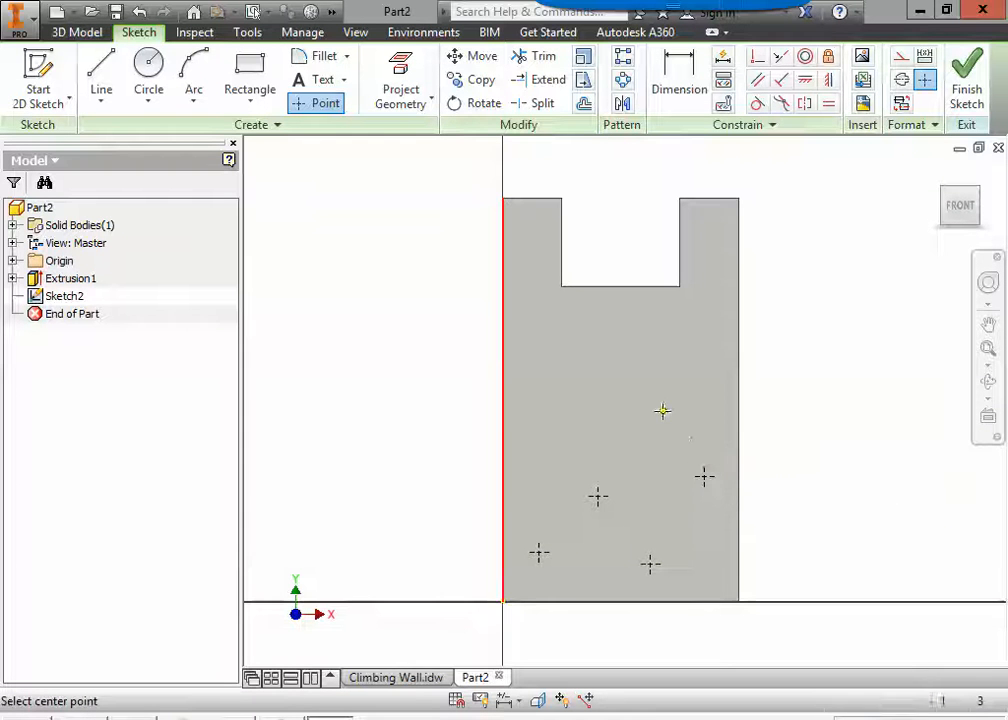
pyautogui.click(565, 429)
pyautogui.click(539, 356)
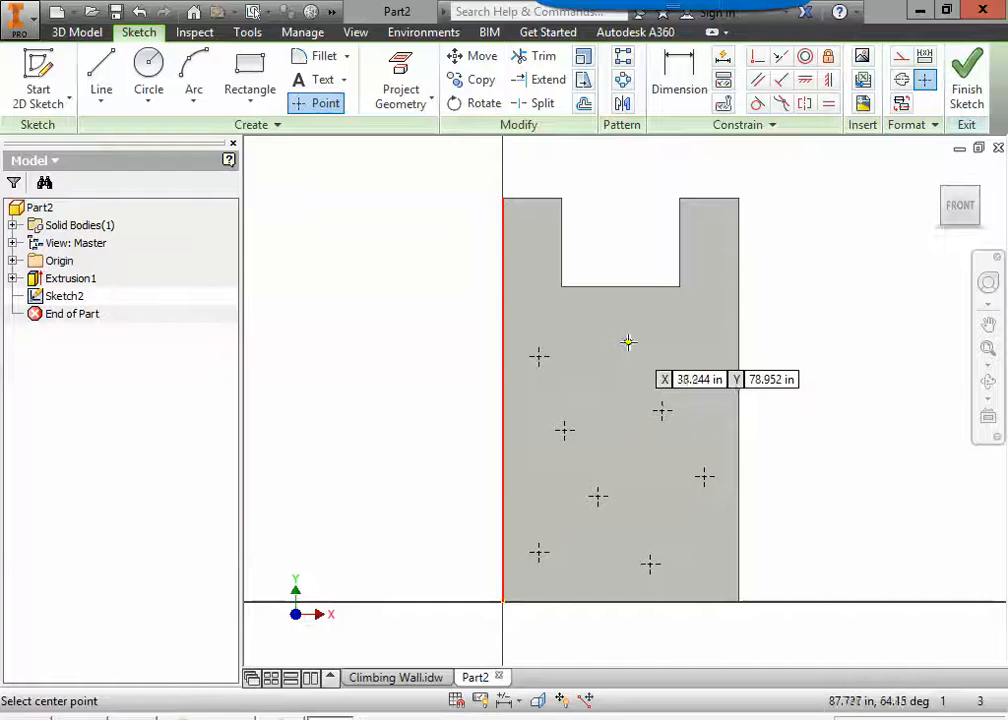
pyautogui.click(627, 342)
pyautogui.click(721, 369)
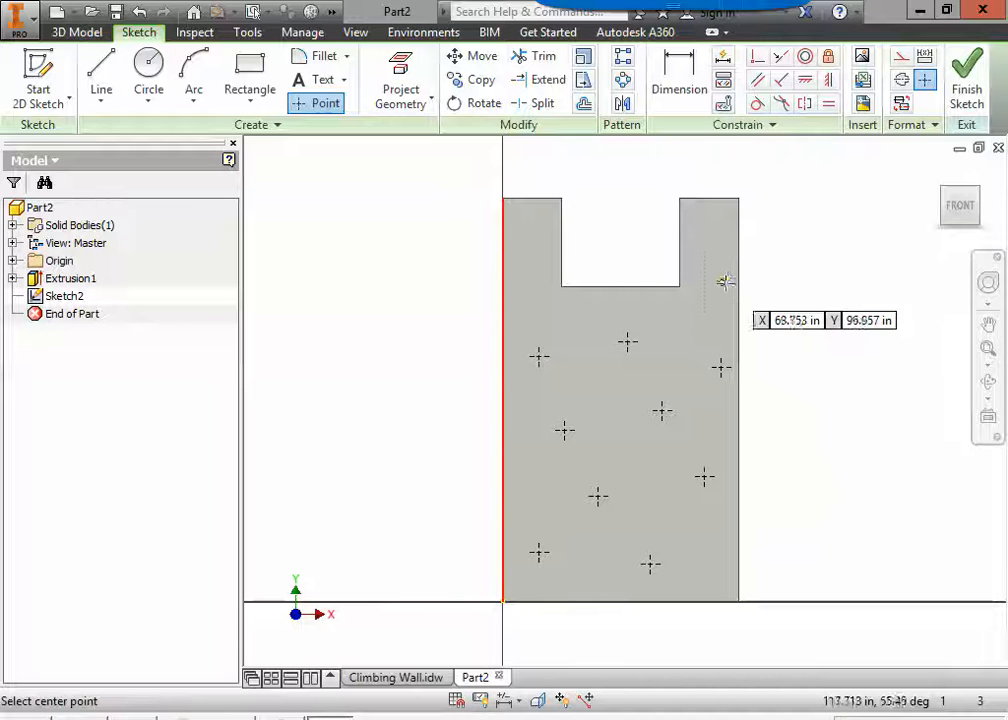
pyautogui.click(721, 284)
pyautogui.click(705, 229)
pyautogui.click(531, 292)
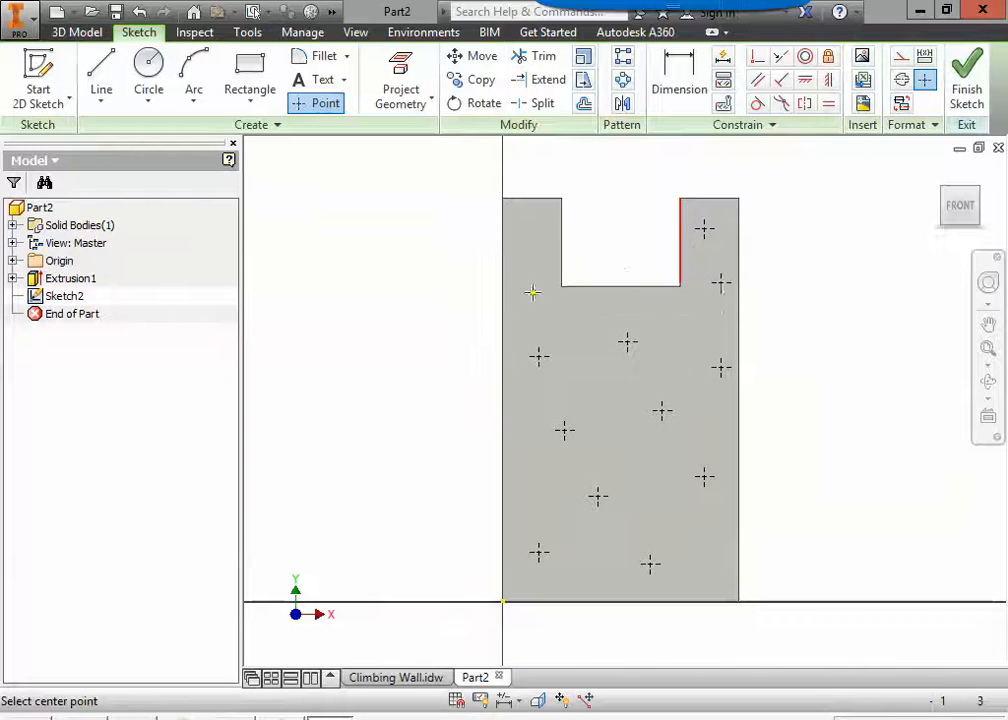
pyautogui.click(522, 229)
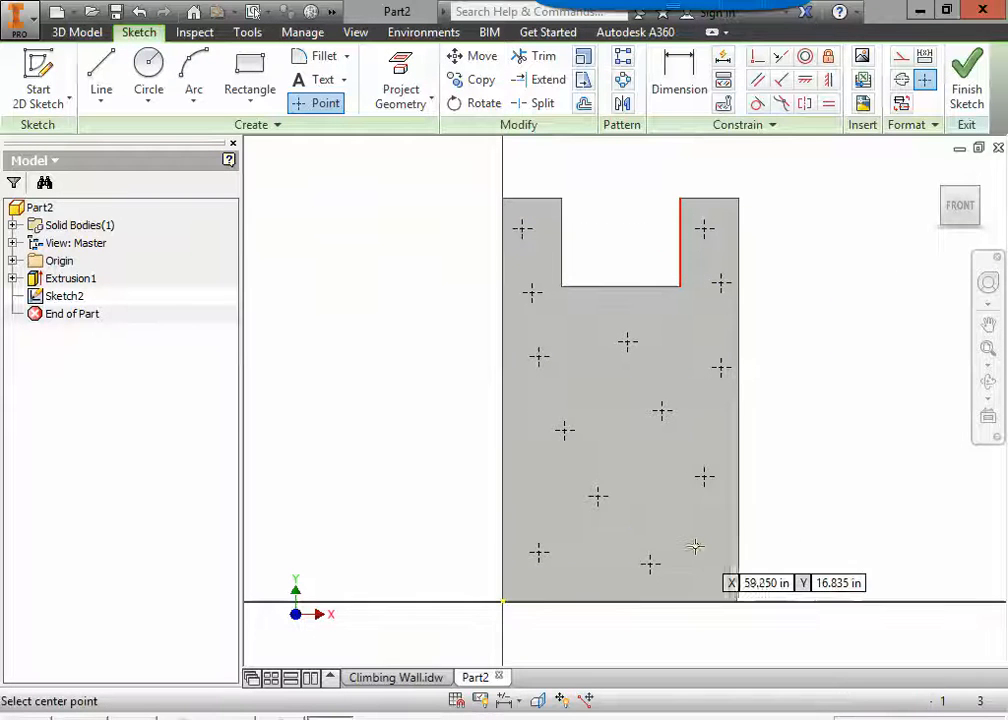
pyautogui.click(710, 563)
pyautogui.click(627, 455)
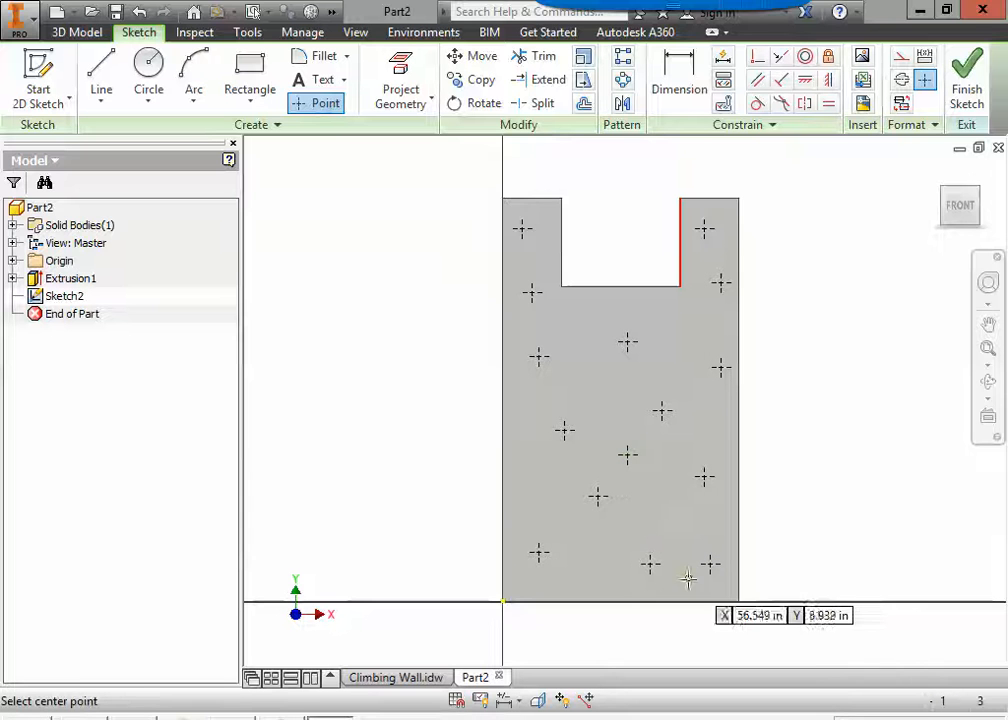
pyautogui.click(531, 496)
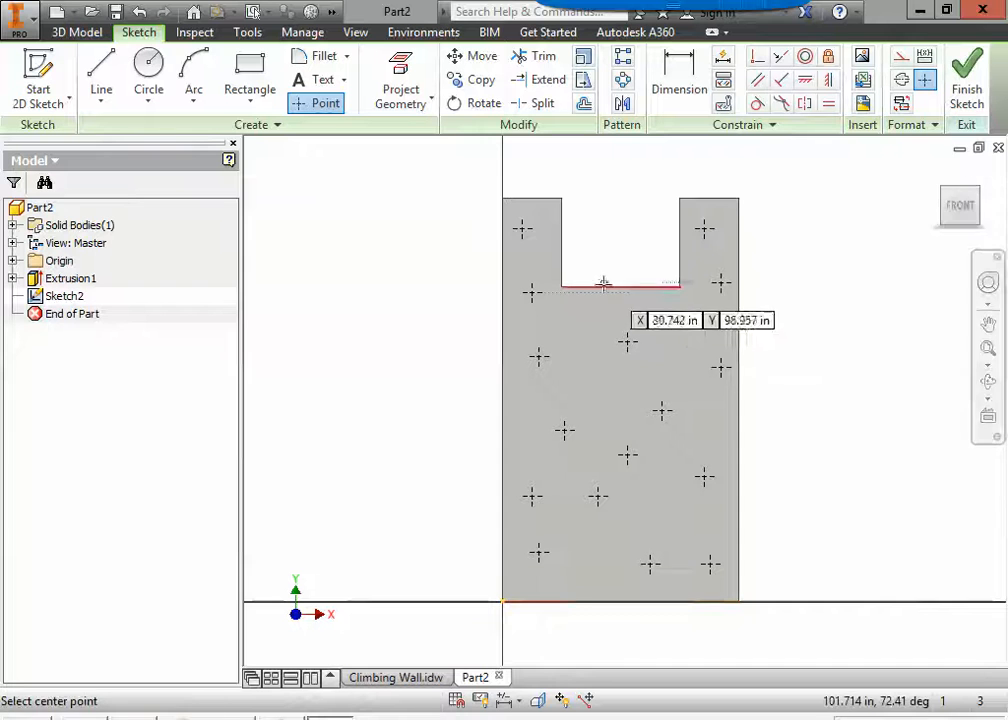
pyautogui.click(978, 88)
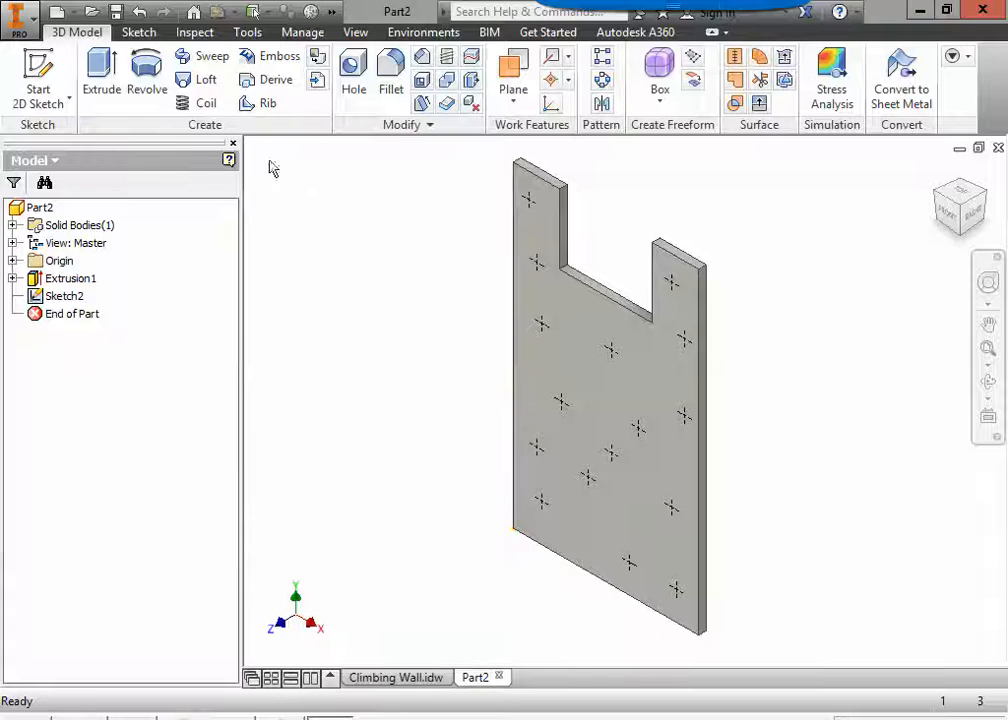
# - Start a Hole feature placed from the sketch's 16 points, keeping the model visible beside the dialog
pyautogui.click(352, 88)
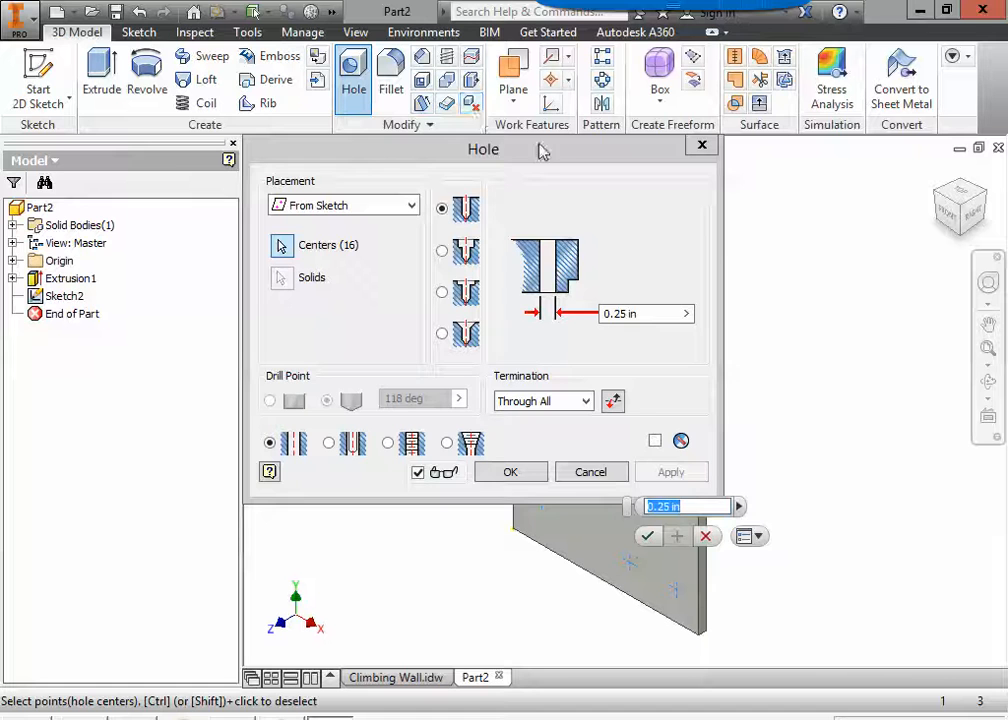
pyautogui.moveTo(493, 143); pyautogui.dragTo(325, 120)
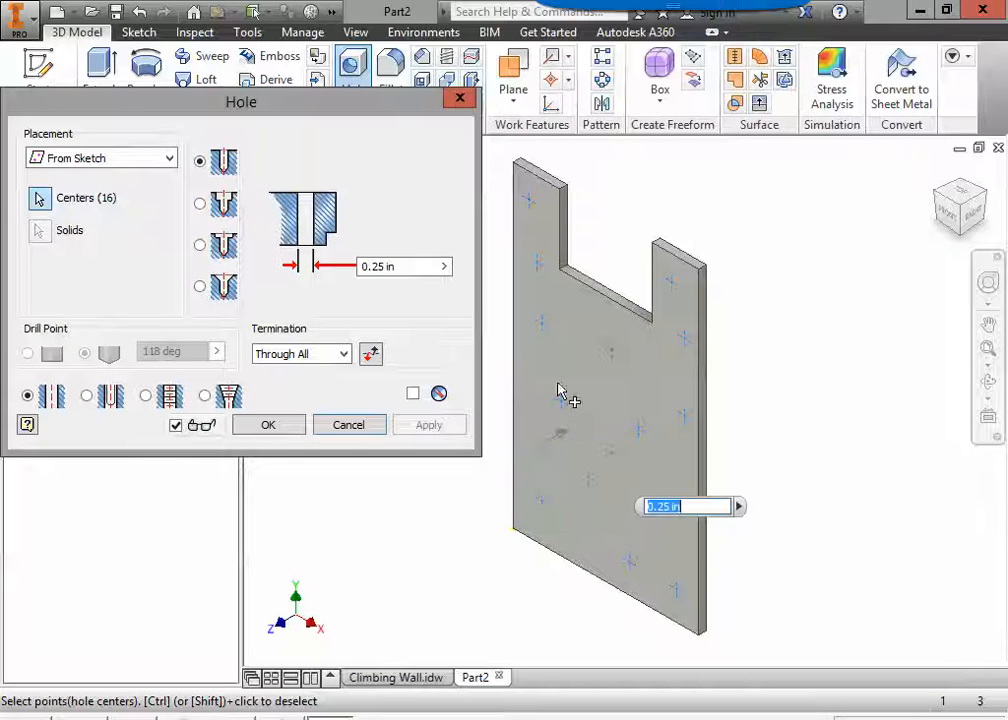
pyautogui.scroll(5, 558, 392)
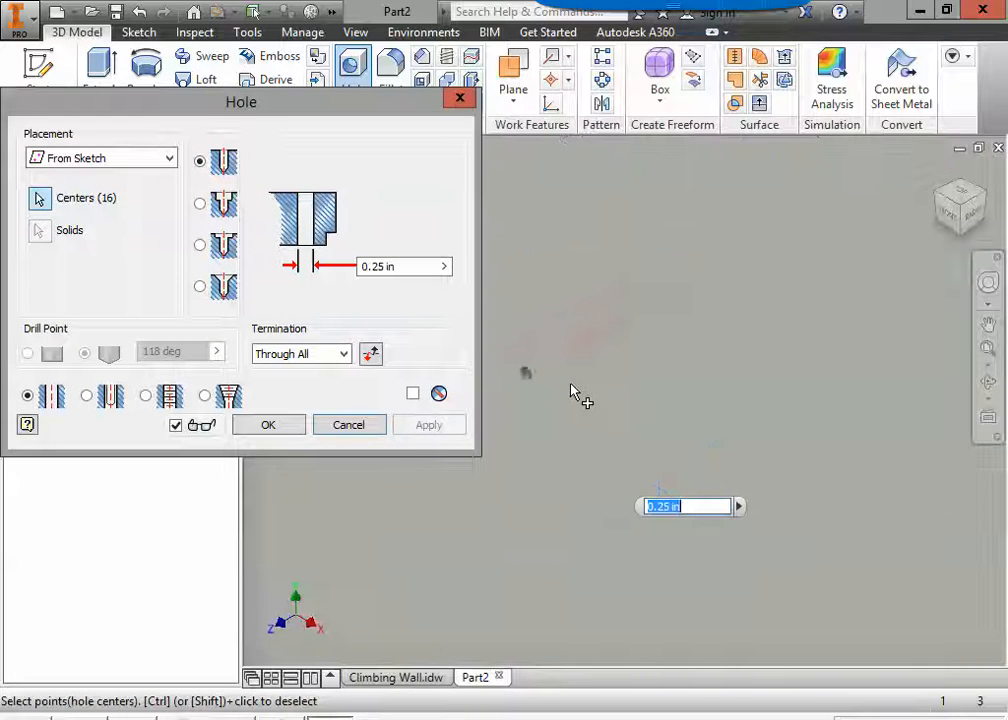
pyautogui.scroll(-5, 575, 393)
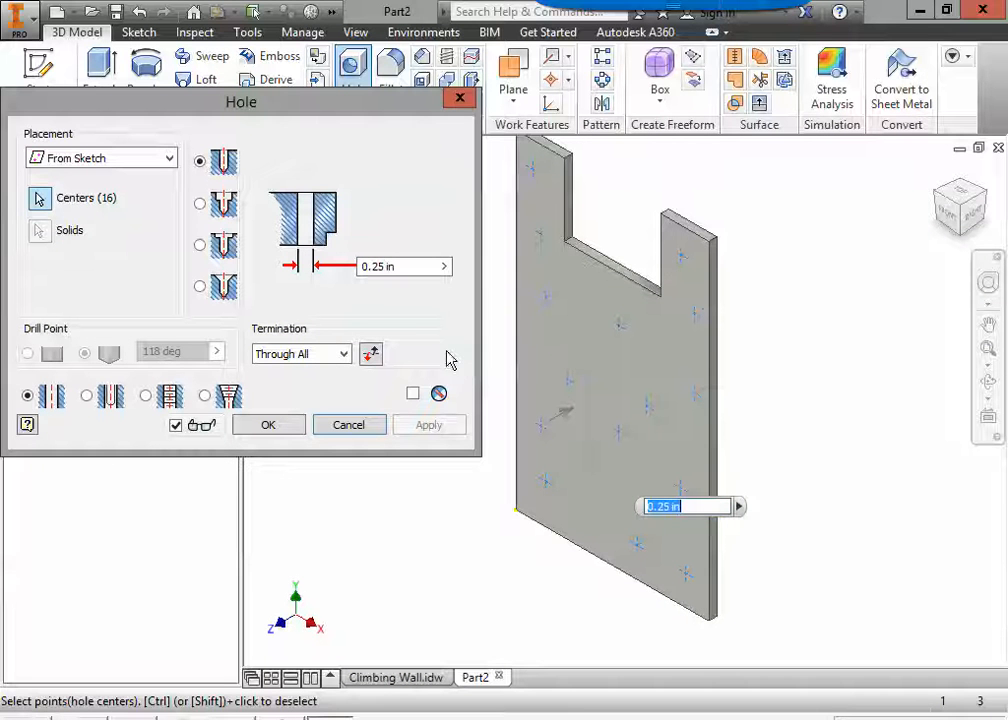
pyautogui.moveTo(229, 108); pyautogui.dragTo(259, 104)
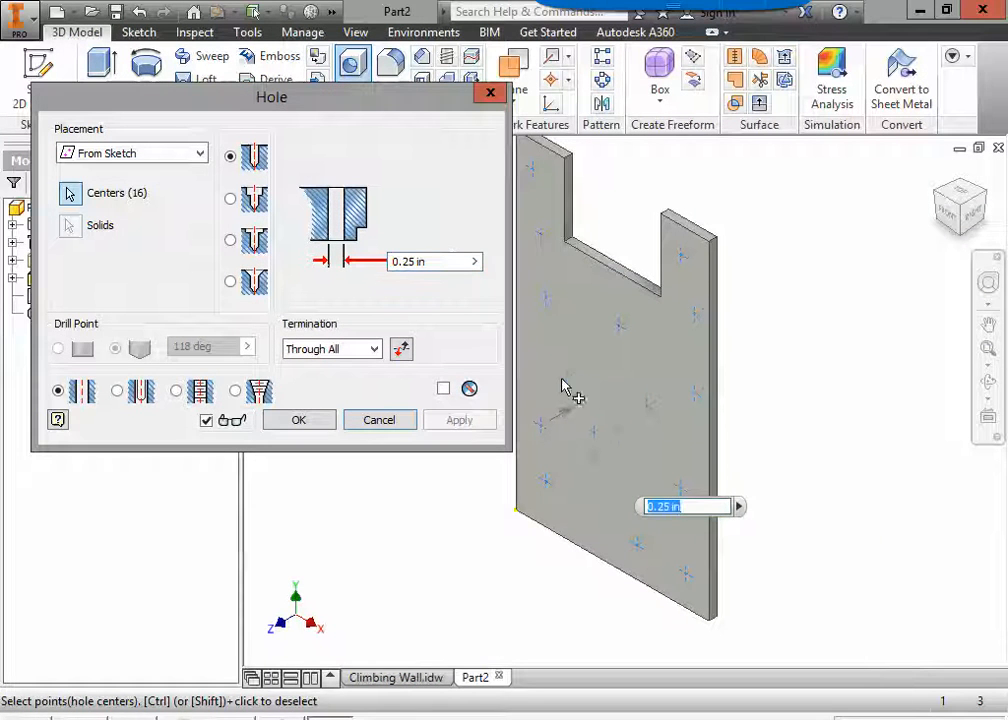
pyautogui.scroll(5, 577, 384)
pyautogui.scroll(3, 575, 380)
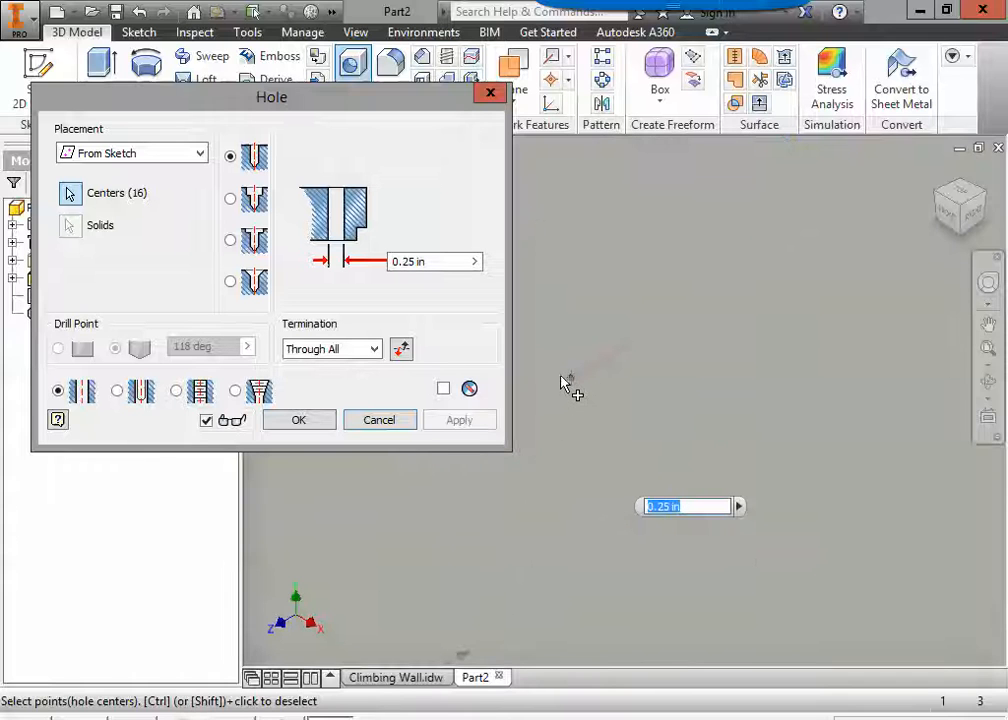
# - Read the hole diameter and depth in the Climbing Wall drawing's note, then return to Part2
pyautogui.click(415, 677)
pyautogui.scroll(3, 730, 405)
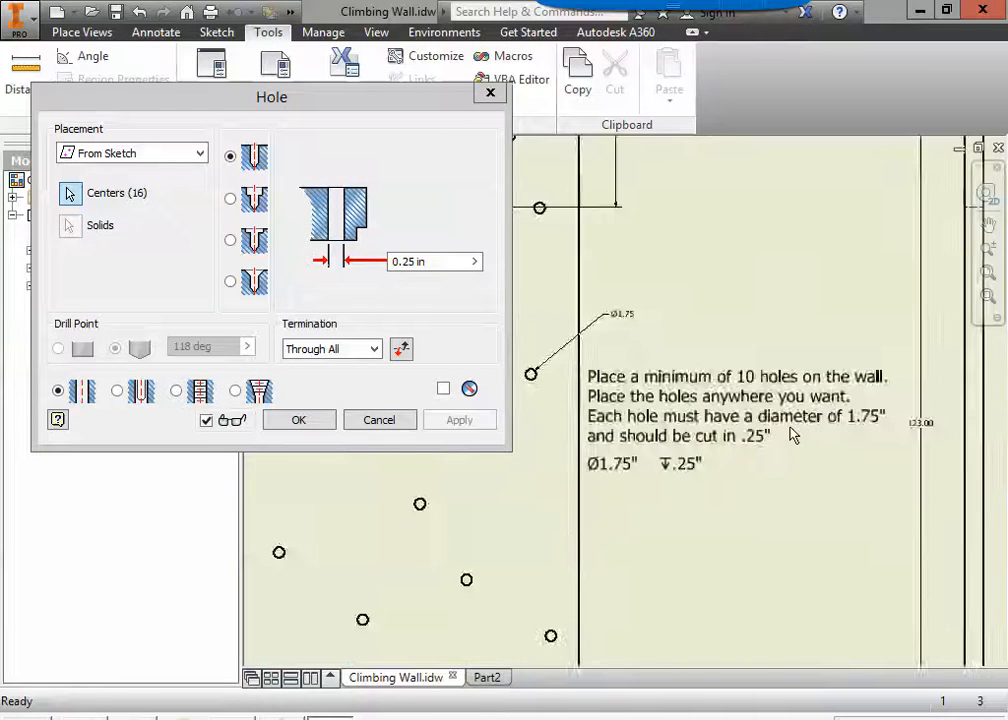
pyautogui.scroll(2, 793, 435)
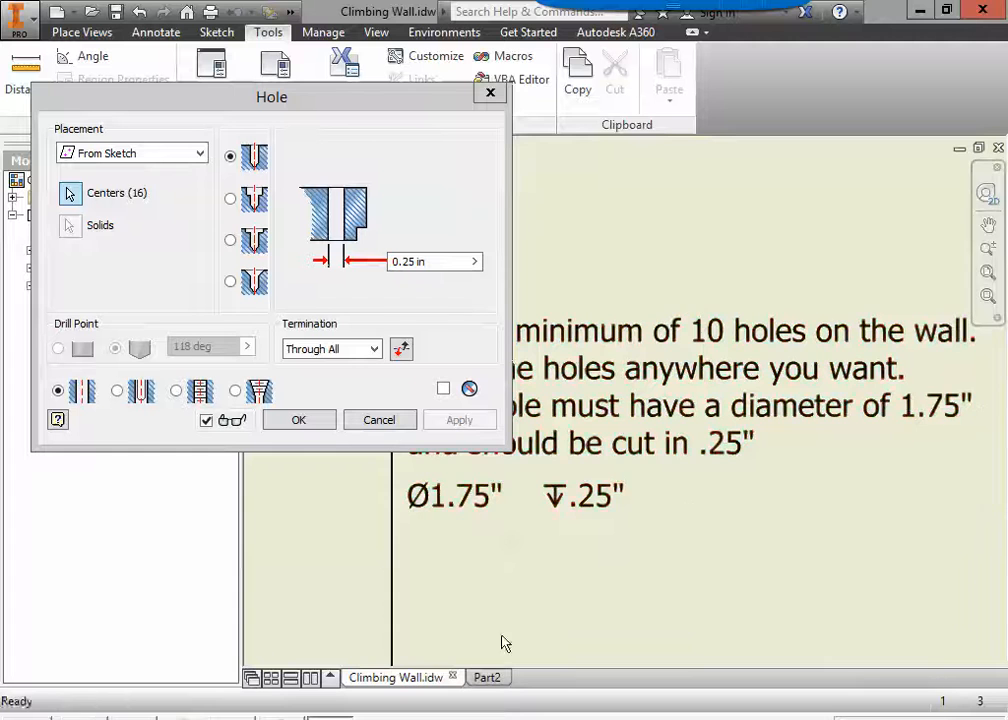
pyautogui.click(487, 677)
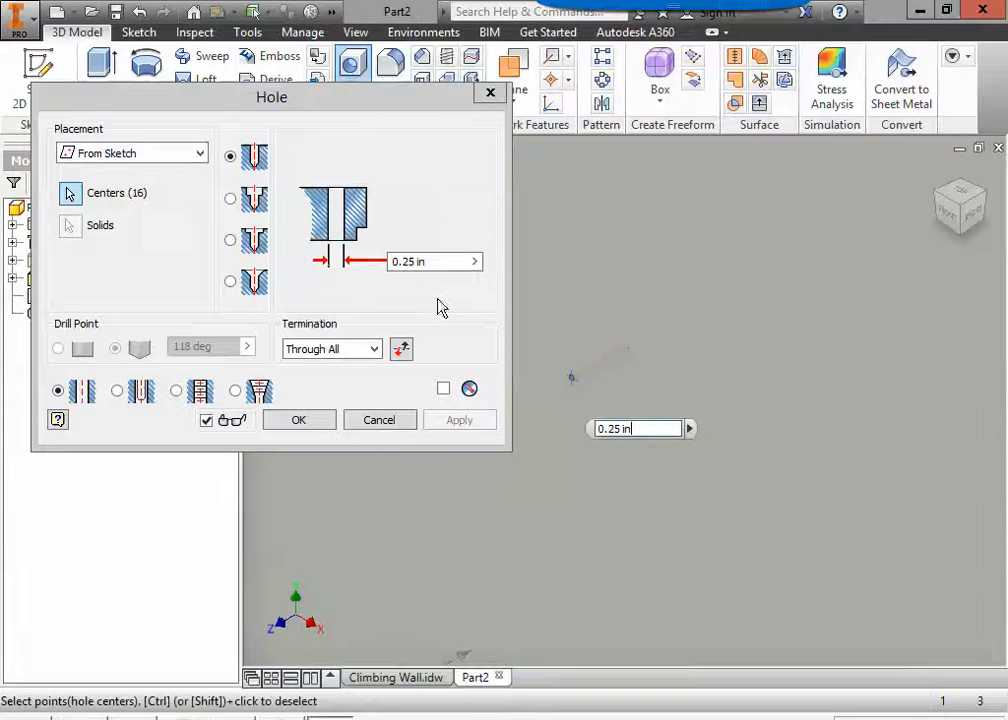
# - Set the diameter of the holes to 1.75 in
pyautogui.click(442, 262)
pyautogui.write('1.75')
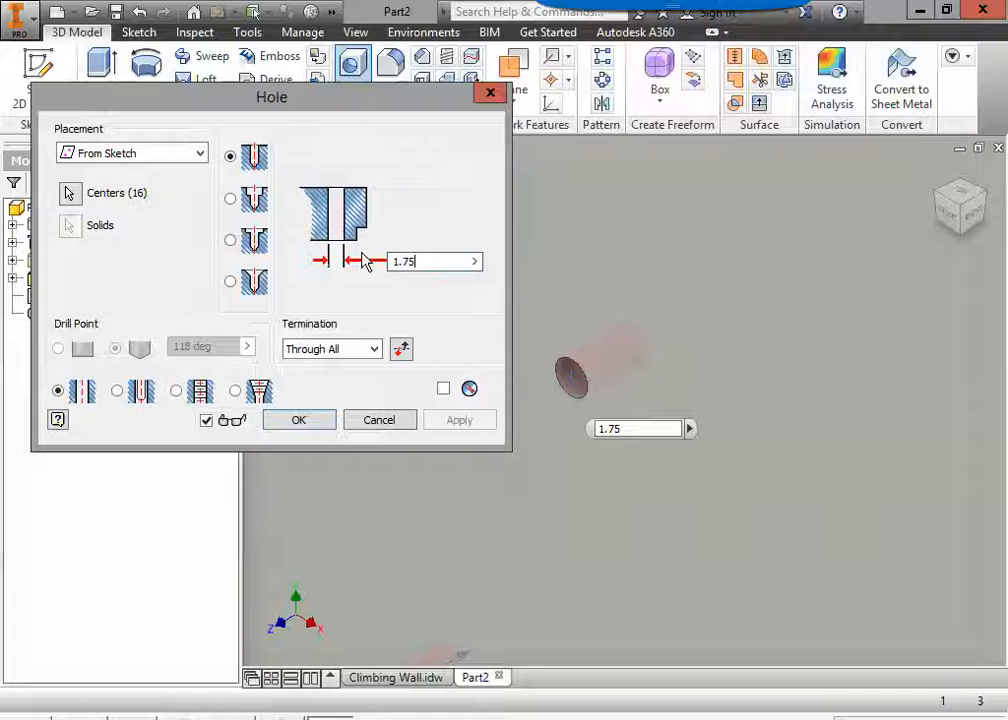
pyautogui.scroll(-4, 574, 355)
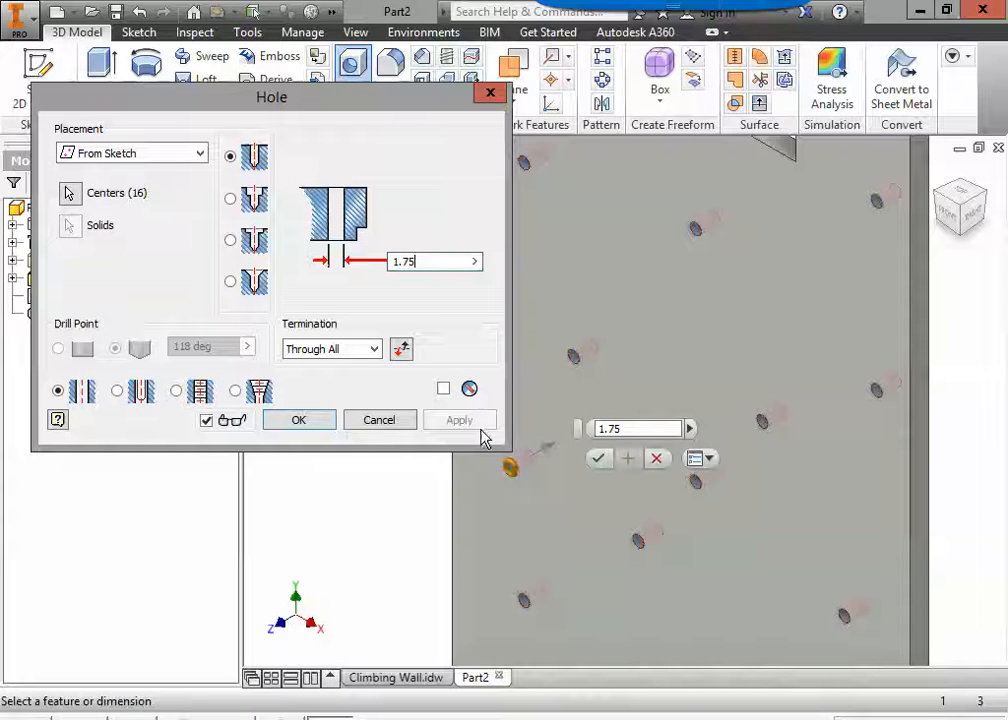
# - Set the holes' termination to Distance with a depth of .25 in, rechecking the Climbing Wall drawing's note, and create the Hole feature
pyautogui.click(375, 357)
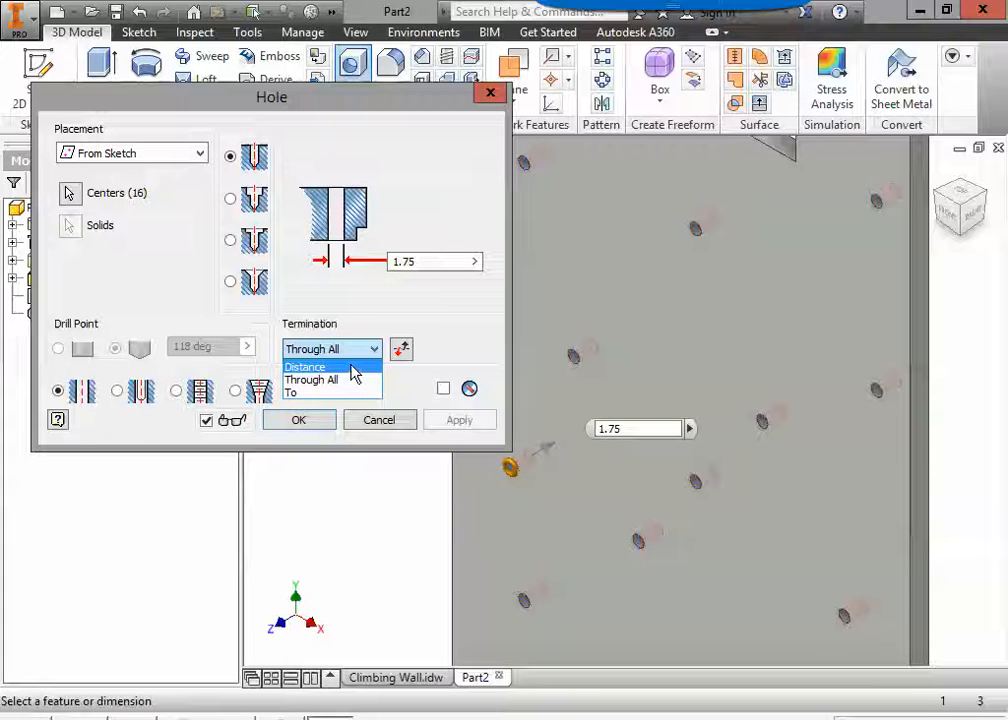
pyautogui.click(352, 367)
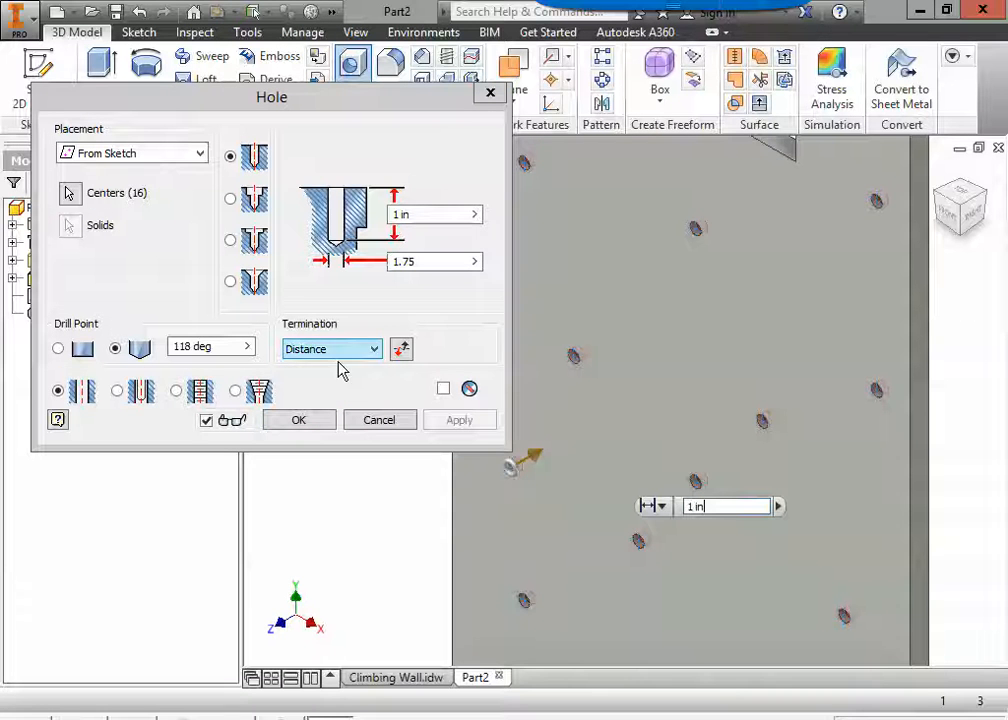
pyautogui.click(405, 678)
pyautogui.moveTo(686, 506); pyautogui.dragTo(710, 566, button='middle')
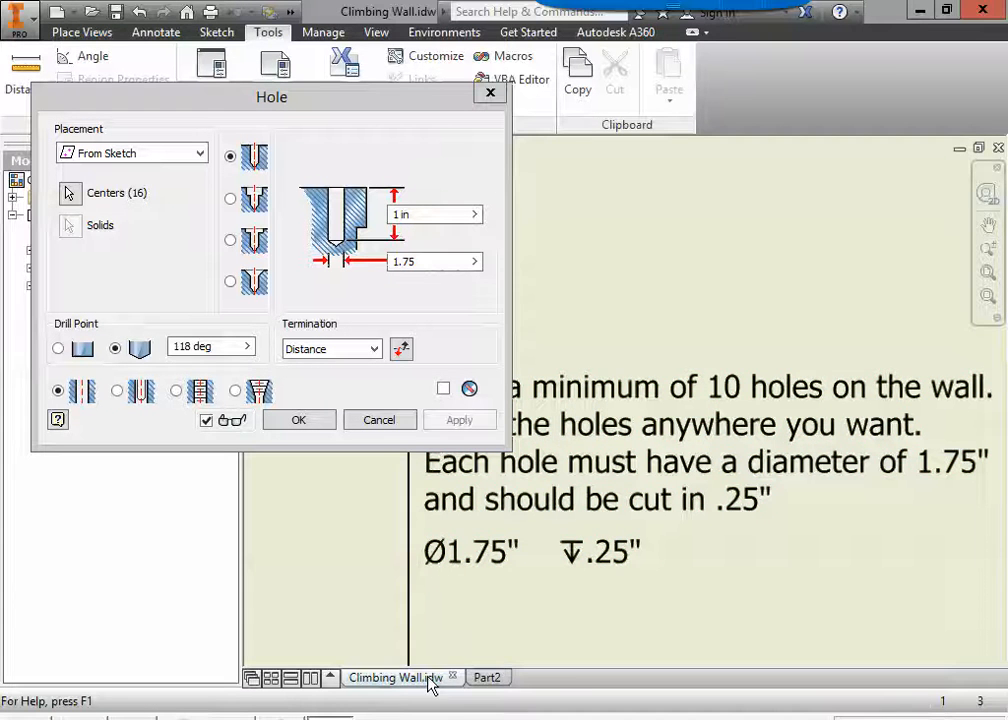
pyautogui.click(487, 677)
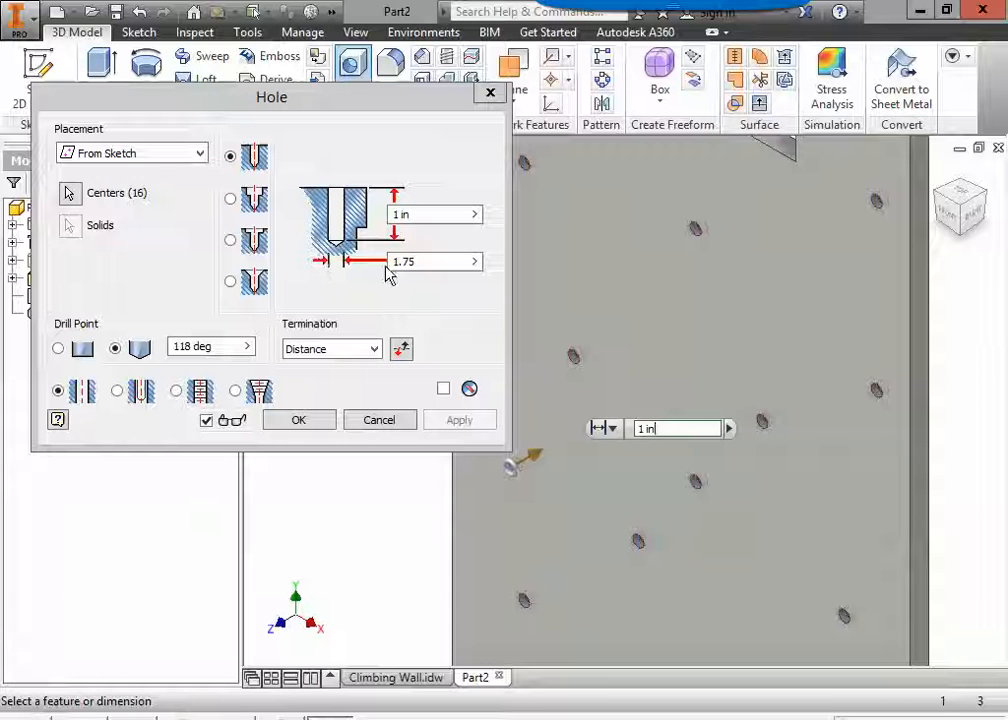
pyautogui.doubleClick(432, 214)
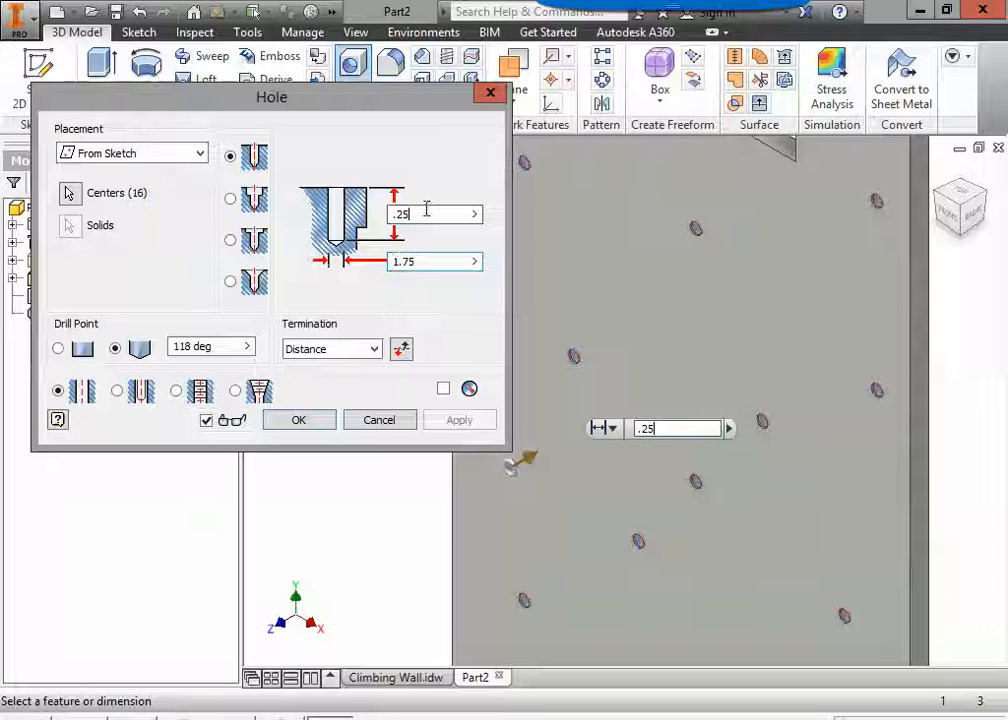
pyautogui.click(300, 421)
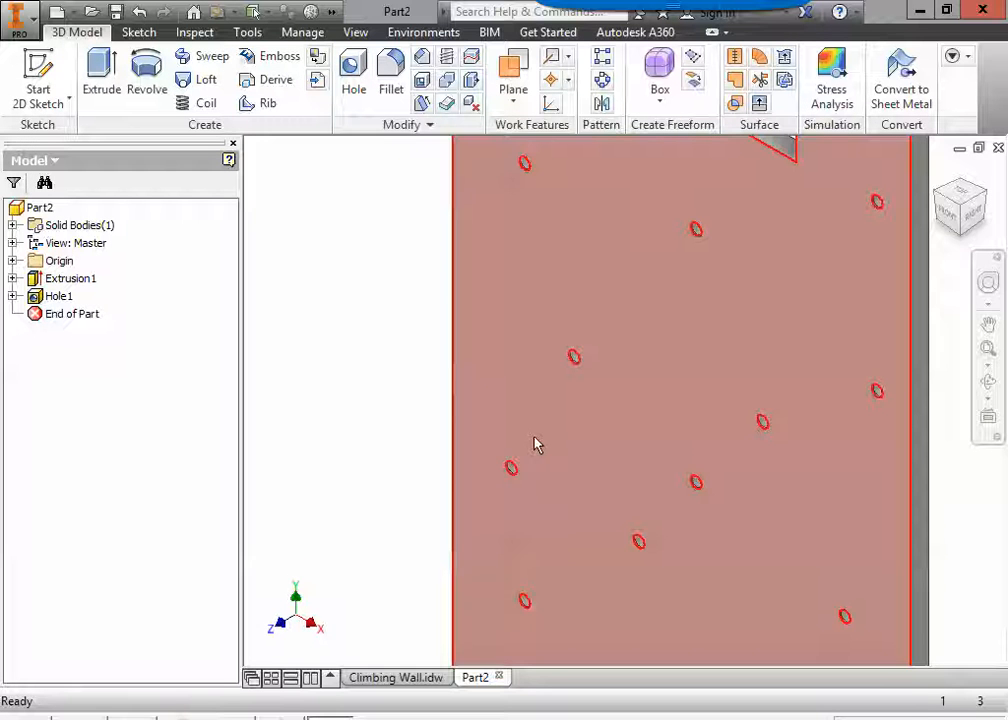
# - Inspect the shallow holes up close, including their bottoms, and check their spread over the whole wall from an angled front view
pyautogui.scroll(5, 569, 355)
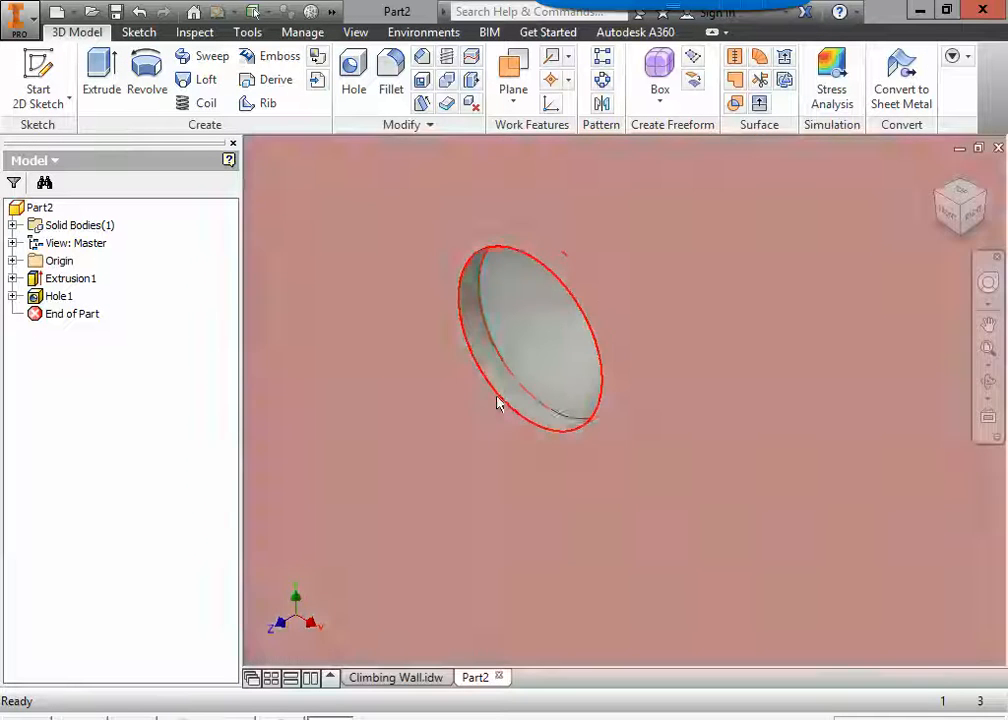
pyautogui.scroll(-6, 504, 387)
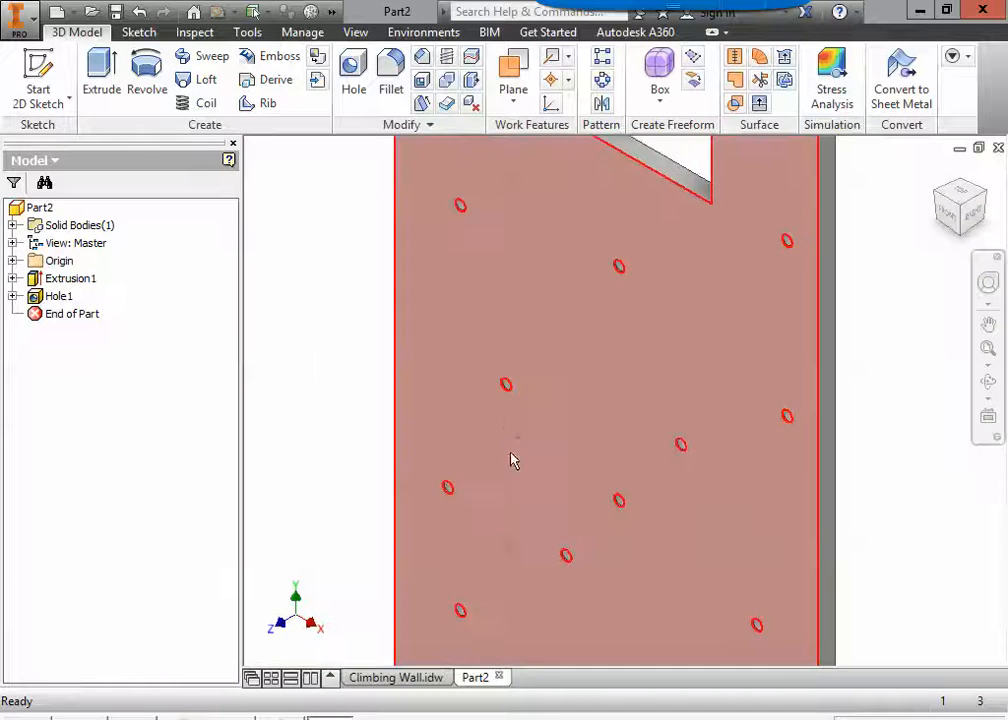
pyautogui.moveTo(510, 456); pyautogui.dragTo(506, 351, button='middle')
pyautogui.scroll(7, 562, 452)
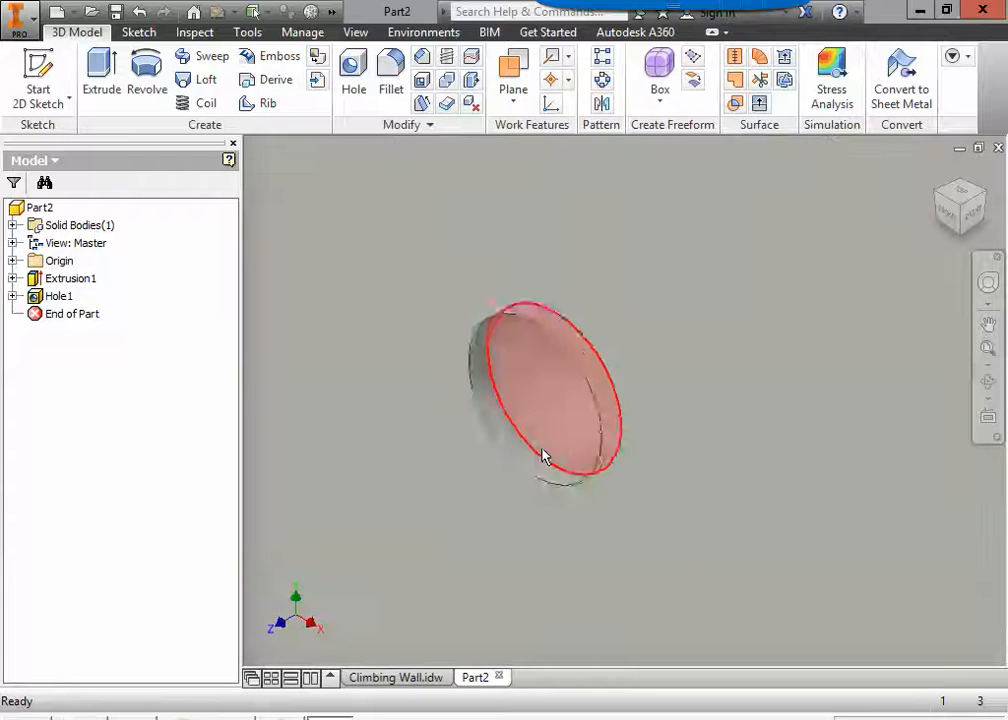
pyautogui.scroll(-7, 510, 470)
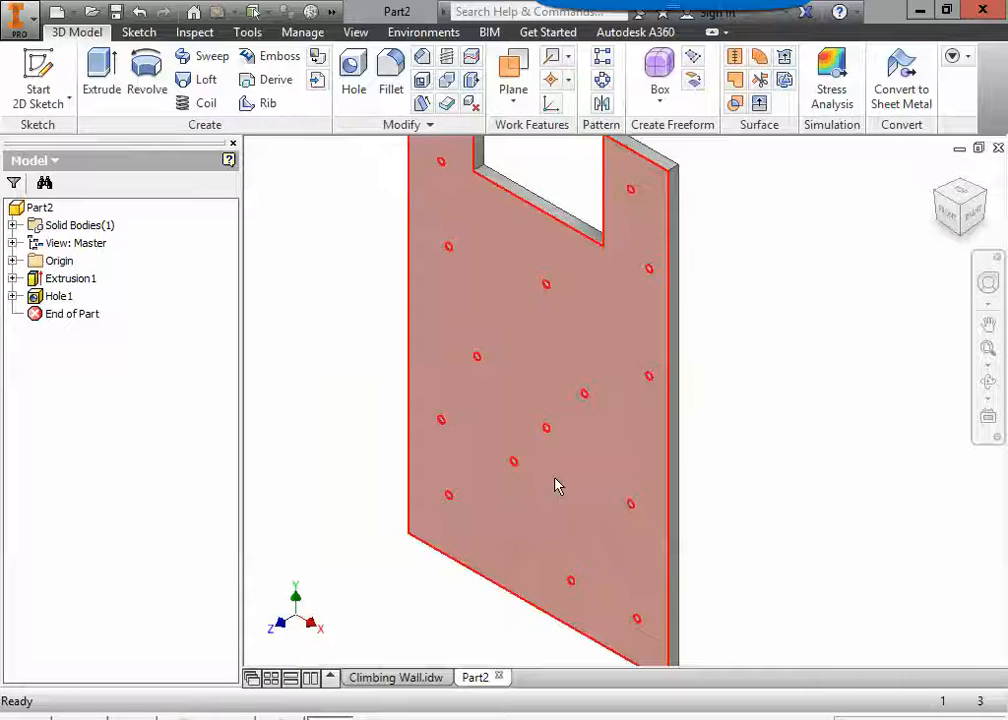
pyautogui.moveTo(556, 484); pyautogui.dragTo(596, 495, button='middle')
pyautogui.scroll(-3, 630, 533)
pyautogui.scroll(3, 595, 486)
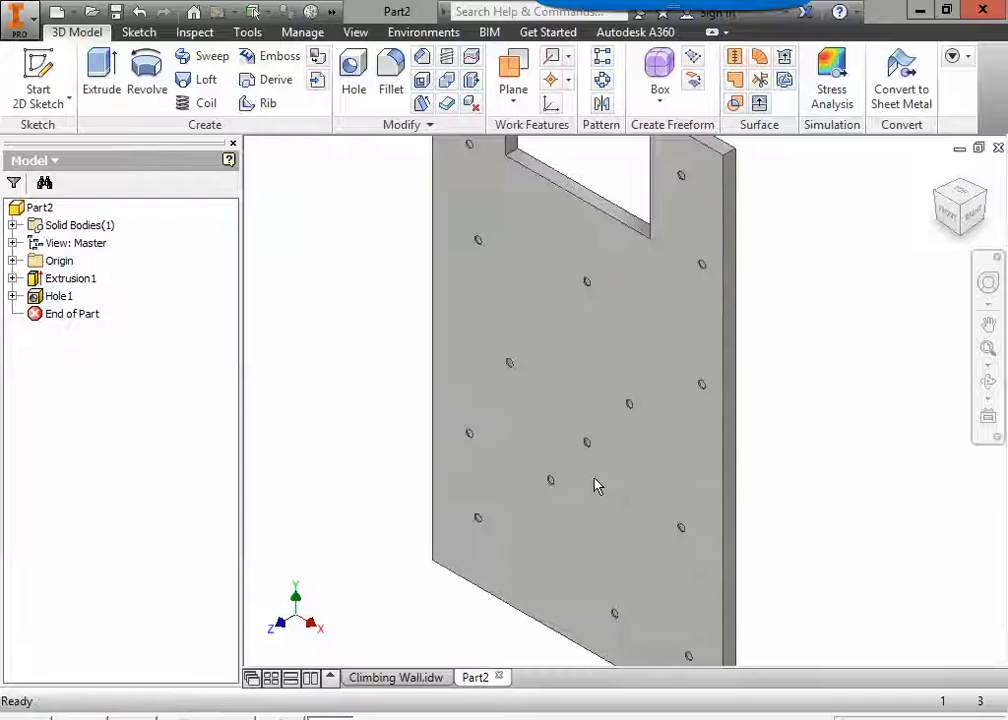
pyautogui.scroll(-3, 595, 482)
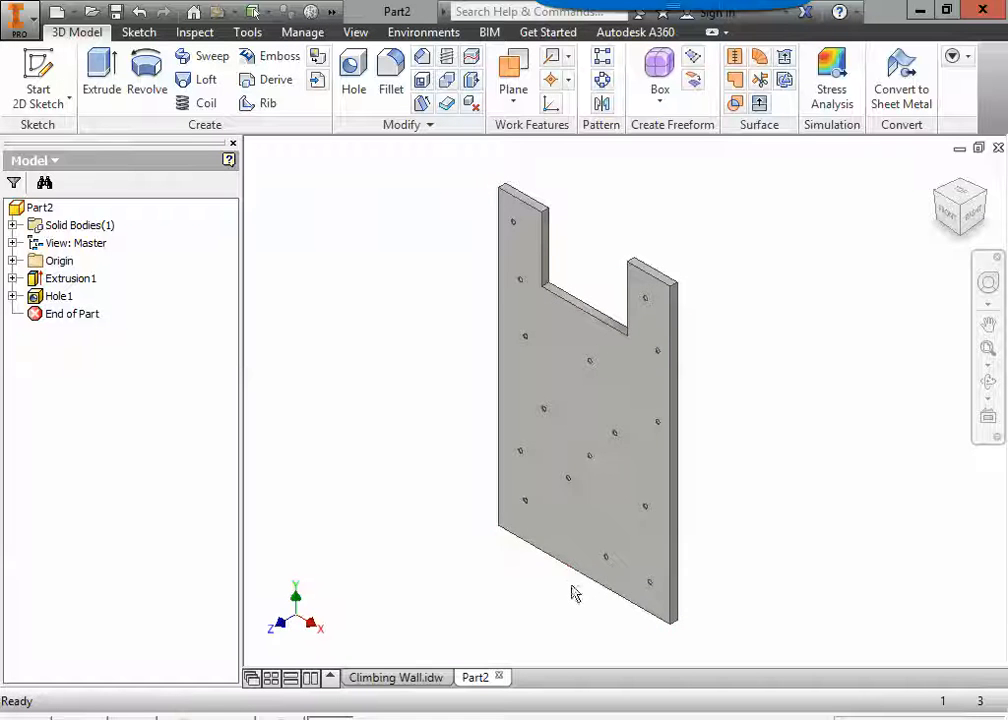
pyautogui.moveTo(585, 558)
pyautogui.keyDown('shift'); pyautogui.mouseDown(button='middle')
pyautogui.moveTo(700, 551)
pyautogui.moveTo(729, 576)
pyautogui.moveTo(716, 558)
pyautogui.moveTo(668, 556)
pyautogui.moveTo(634, 576)
pyautogui.moveTo(603, 551)
pyautogui.moveTo(570, 550)
pyautogui.moveTo(574, 594)
pyautogui.moveTo(571, 561)
pyautogui.moveTo(628, 551)
pyautogui.moveTo(686, 578)
pyautogui.moveTo(612, 546)
pyautogui.moveTo(576, 562)
pyautogui.moveTo(576, 583)
pyautogui.moveTo(567, 565)
pyautogui.moveTo(583, 545)
pyautogui.moveTo(691, 563)
pyautogui.moveTo(693, 577)
pyautogui.moveTo(603, 553)
pyautogui.moveTo(587, 567)
pyautogui.mouseUp(button='middle'); pyautogui.keyUp('shift')
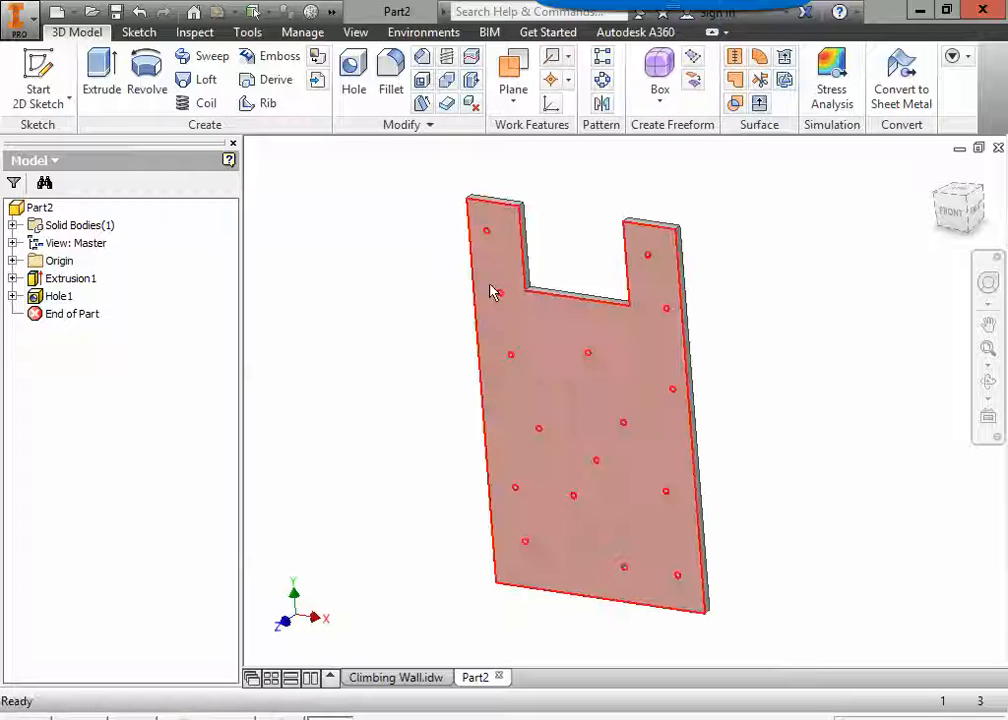